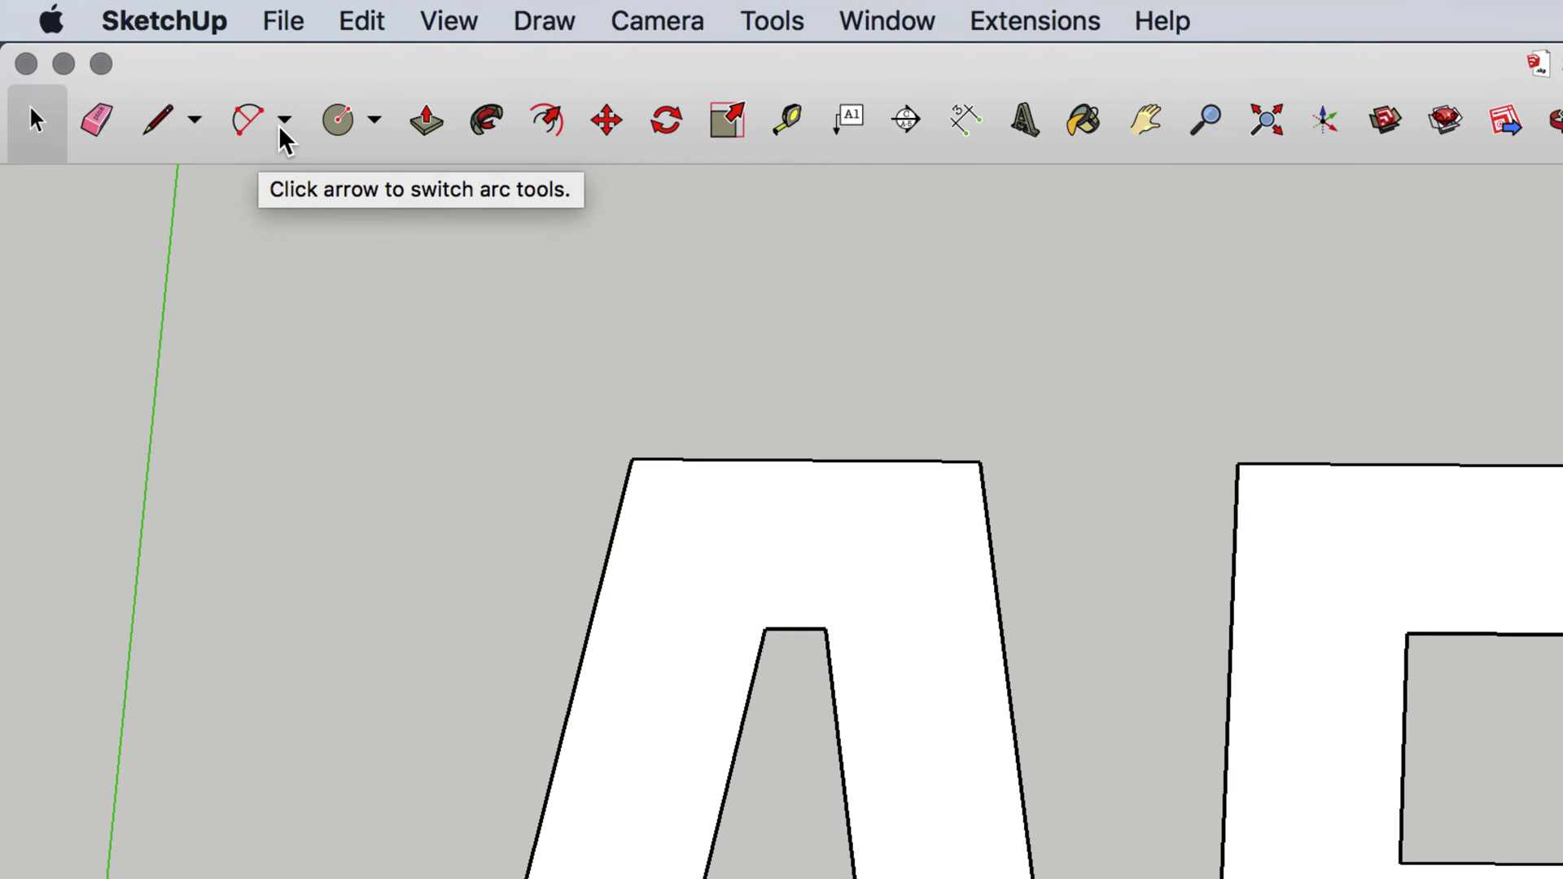
Pick the 3 Point Arc tool from the arc tools flyout
click(285, 120)
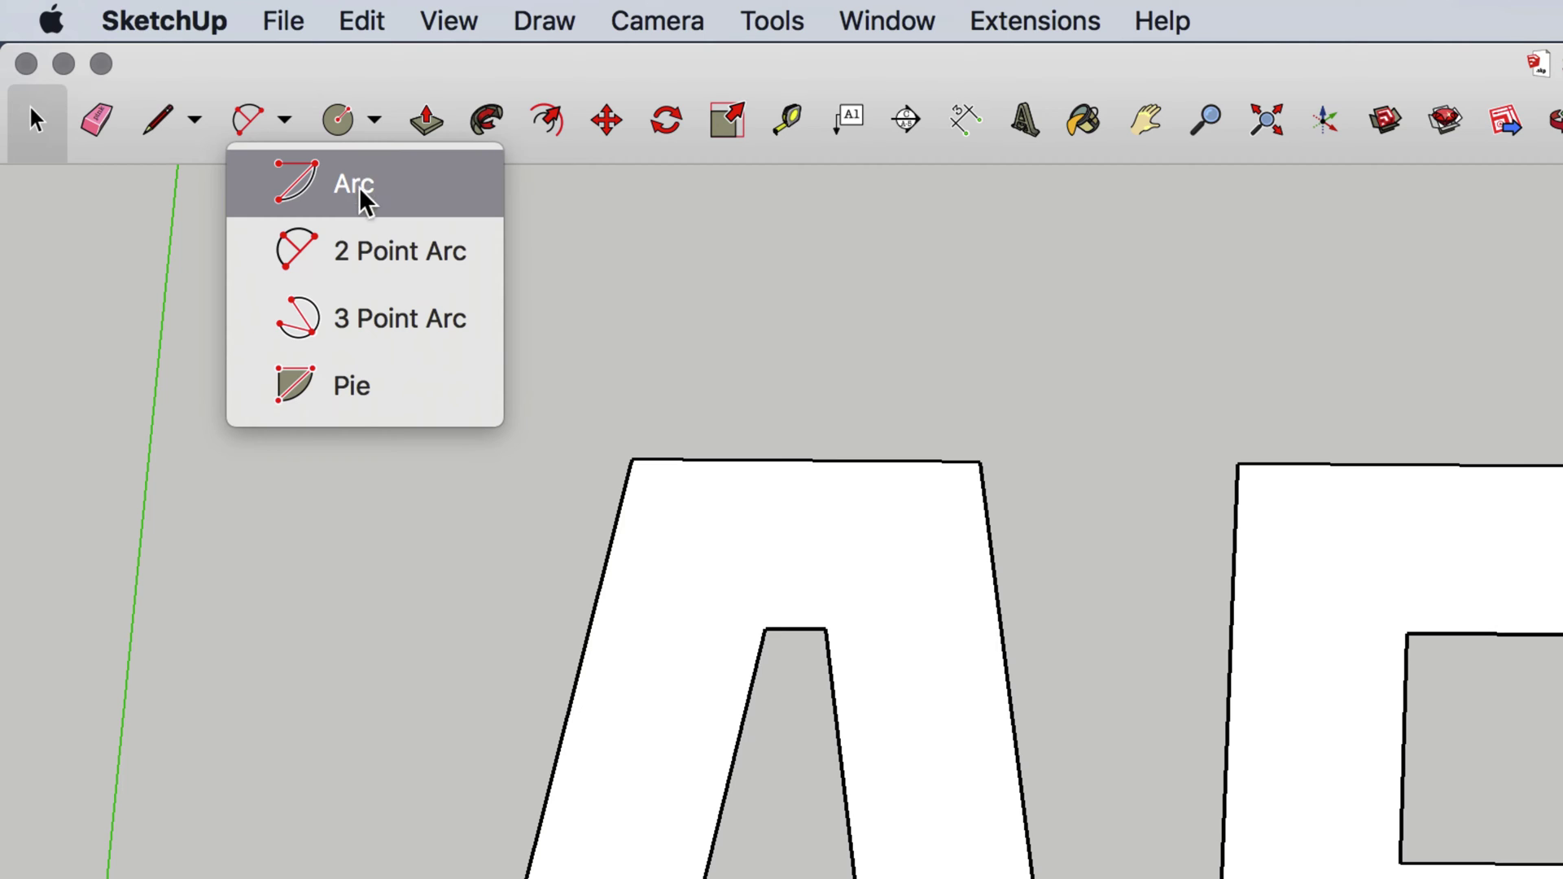
click(391, 323)
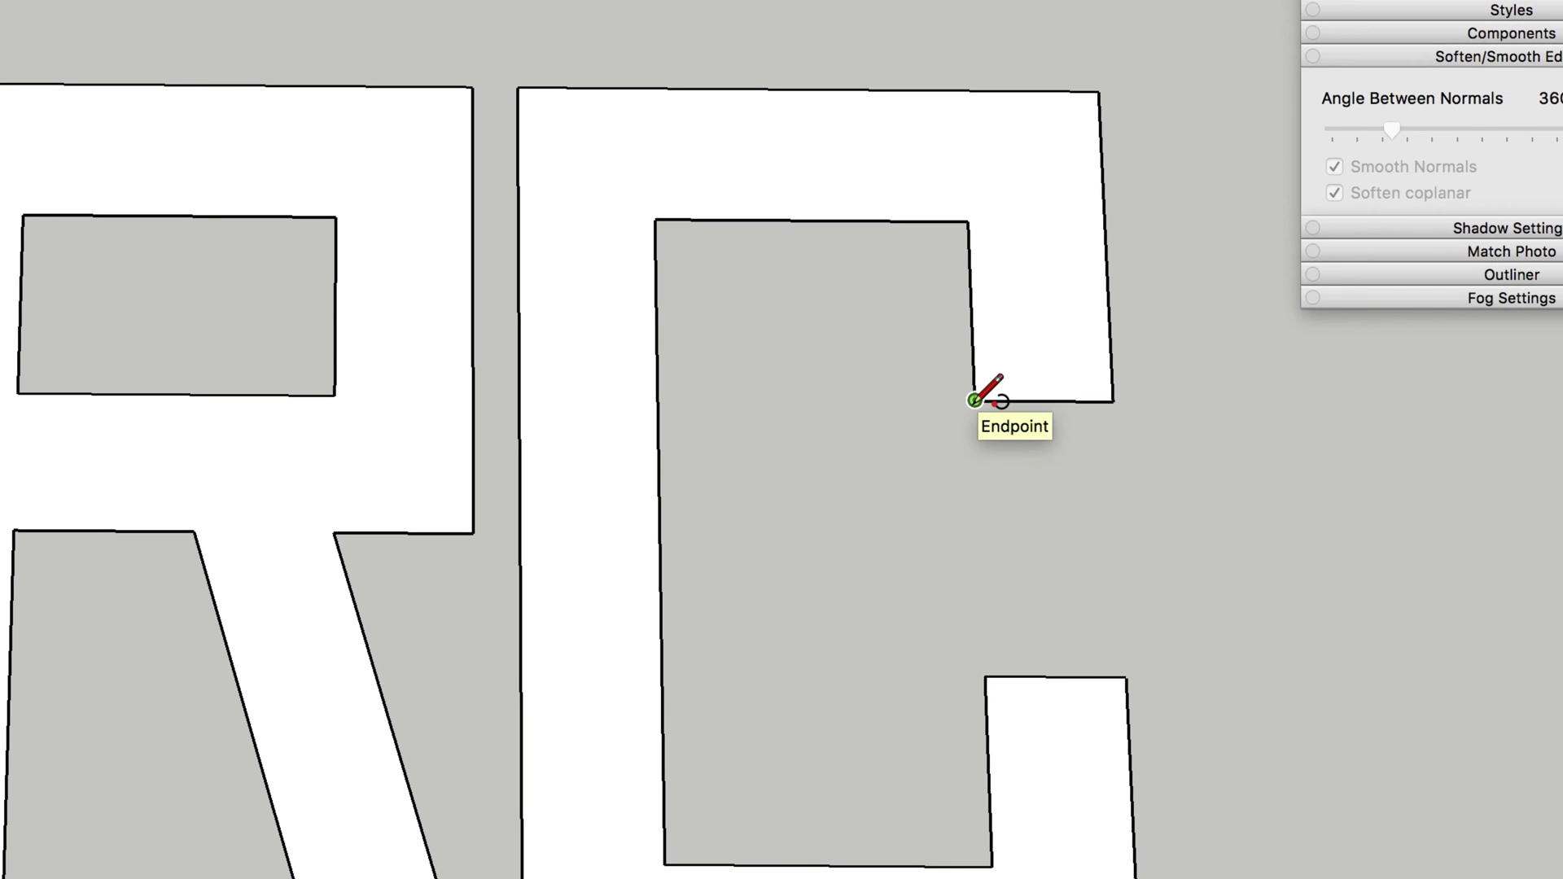
Draw 3-point arcs across the top and bottom of the C's inner opening, corner to corner through each edge midpoint
click(1144, 379)
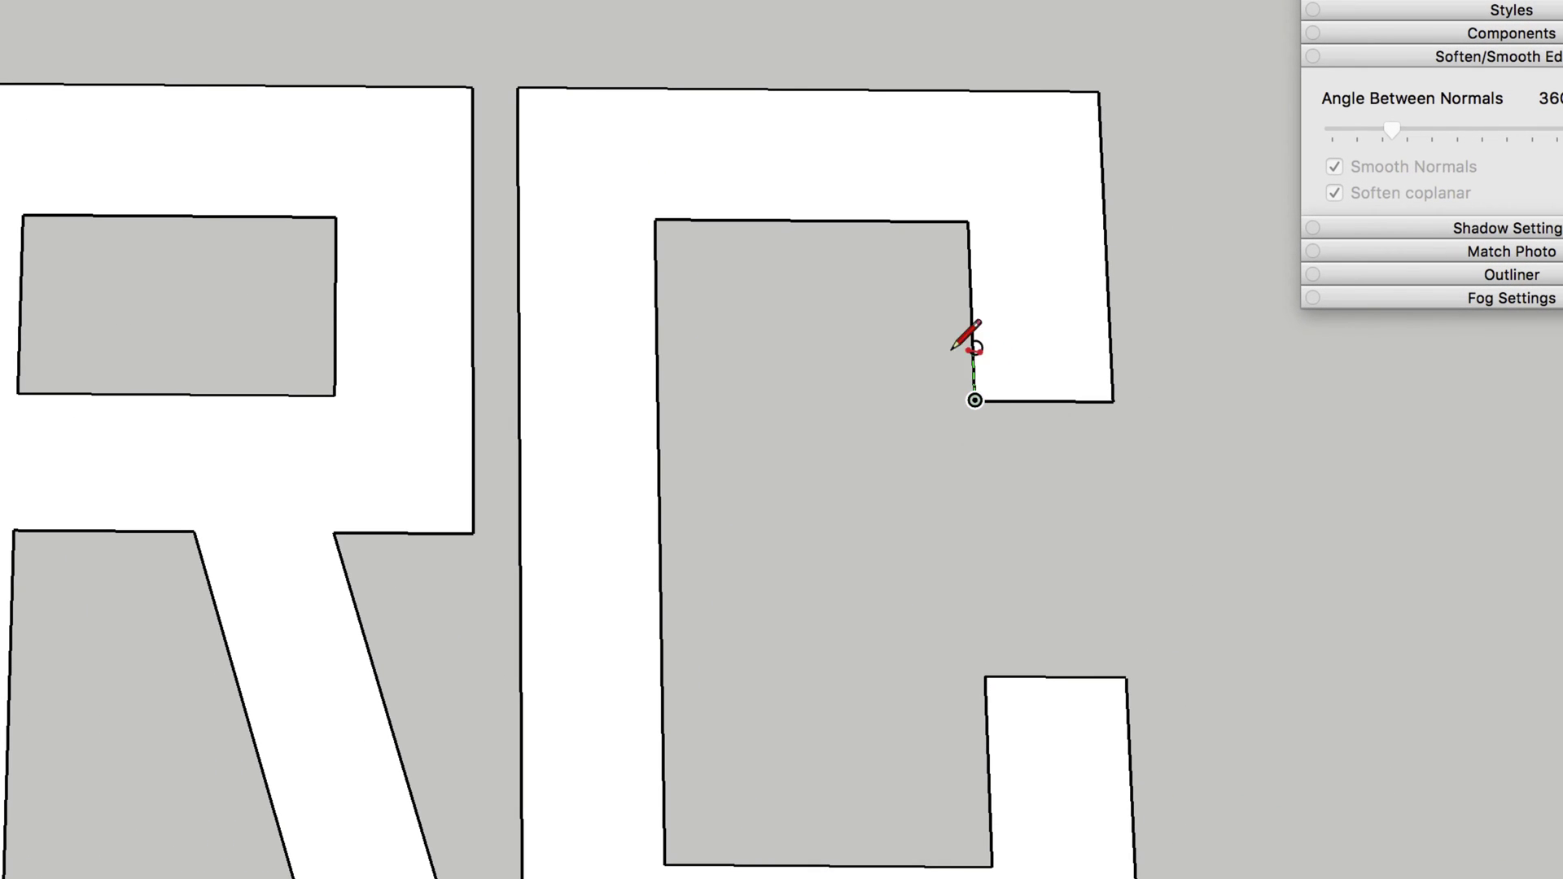
click(812, 220)
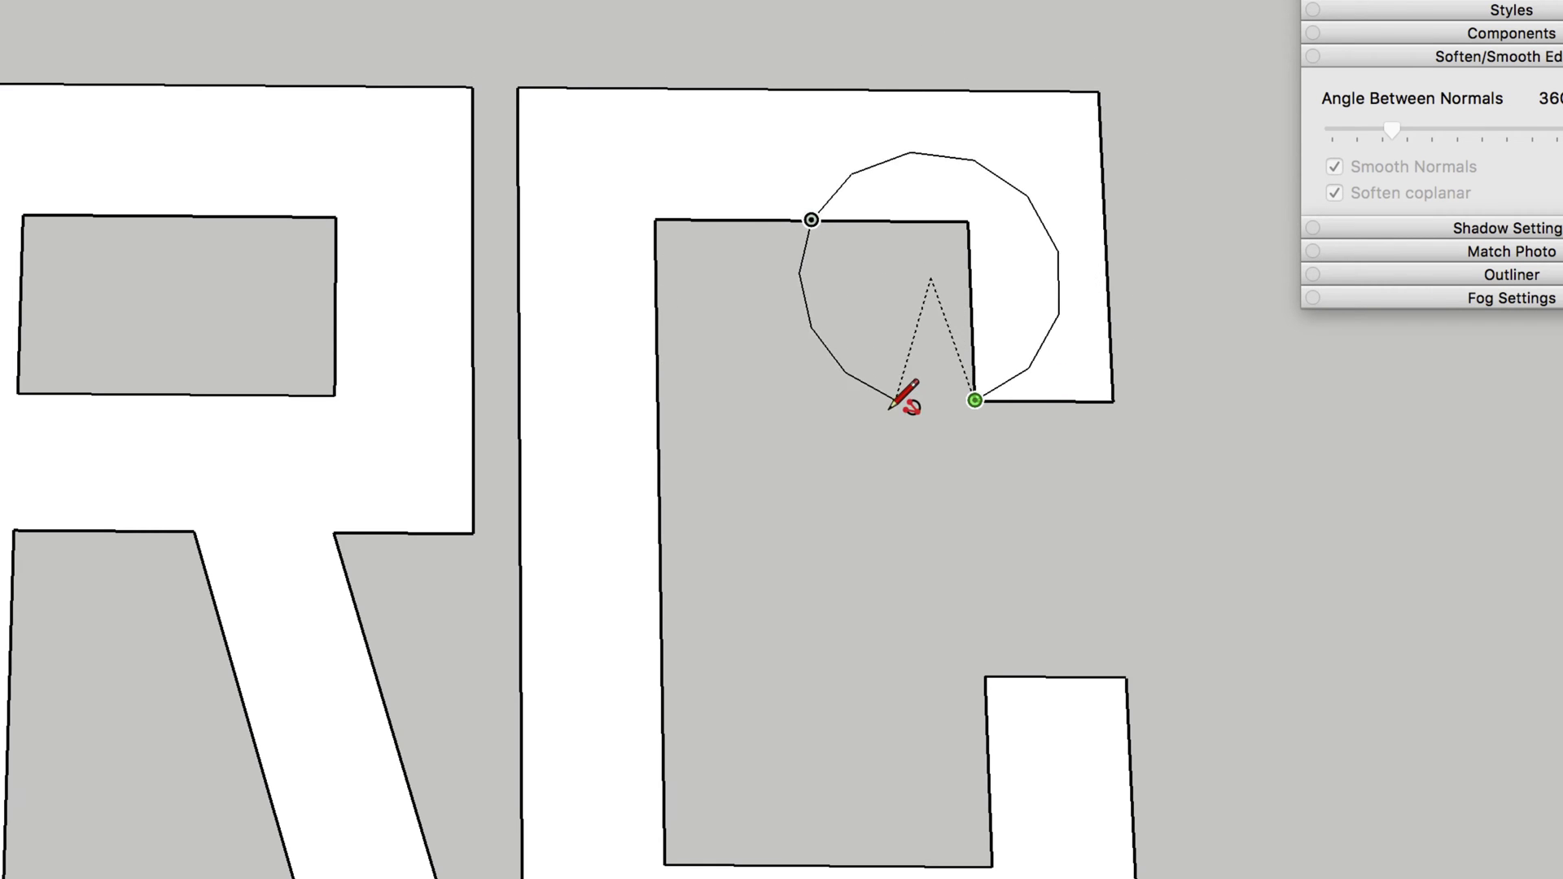
click(659, 398)
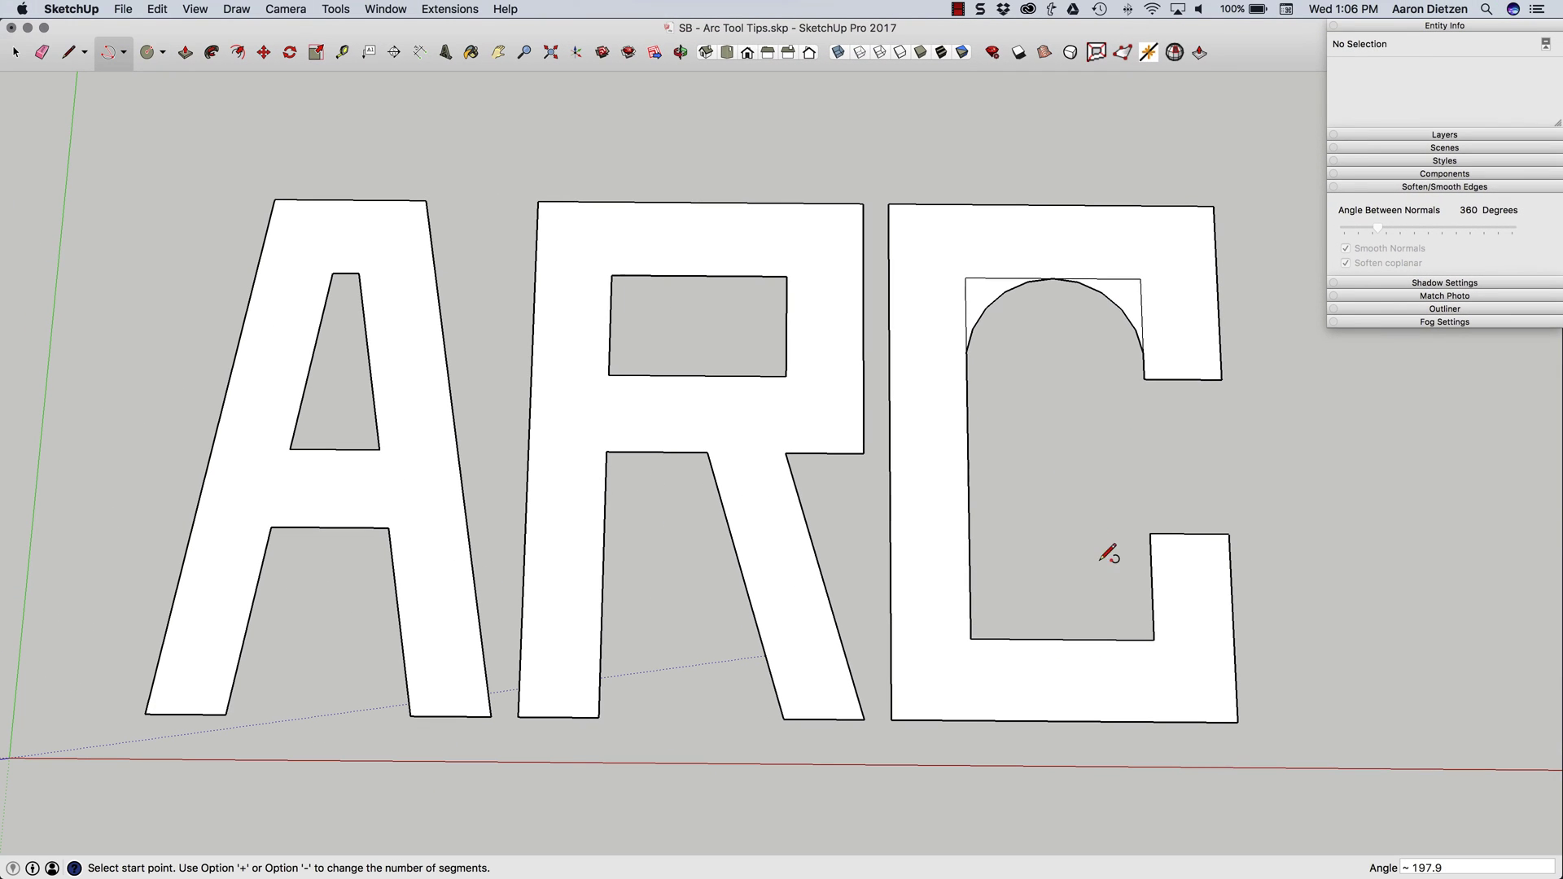
click(1150, 533)
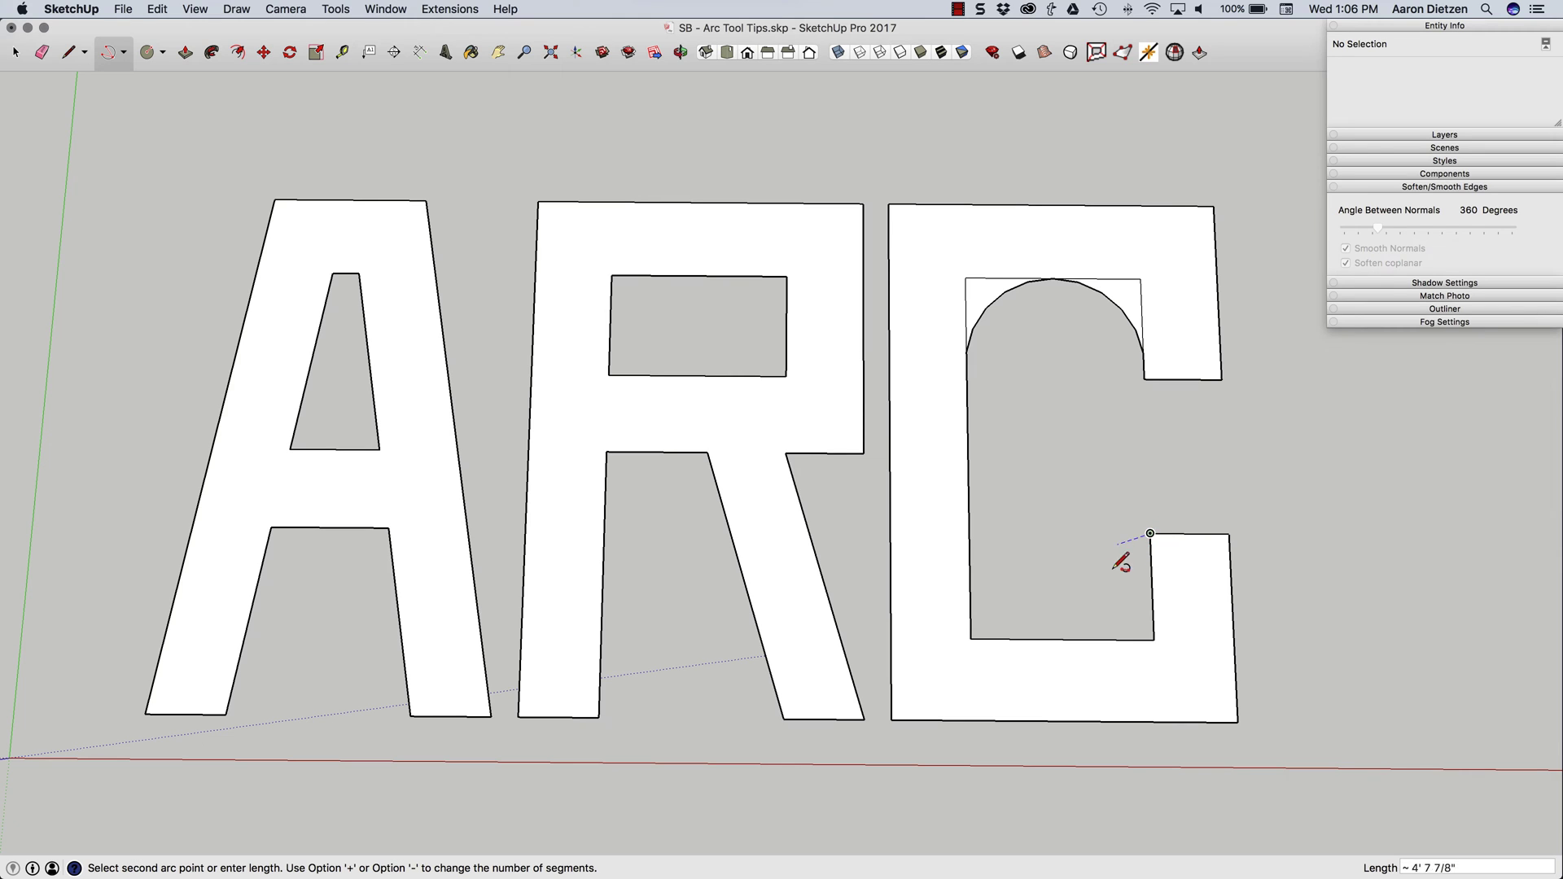
click(1063, 639)
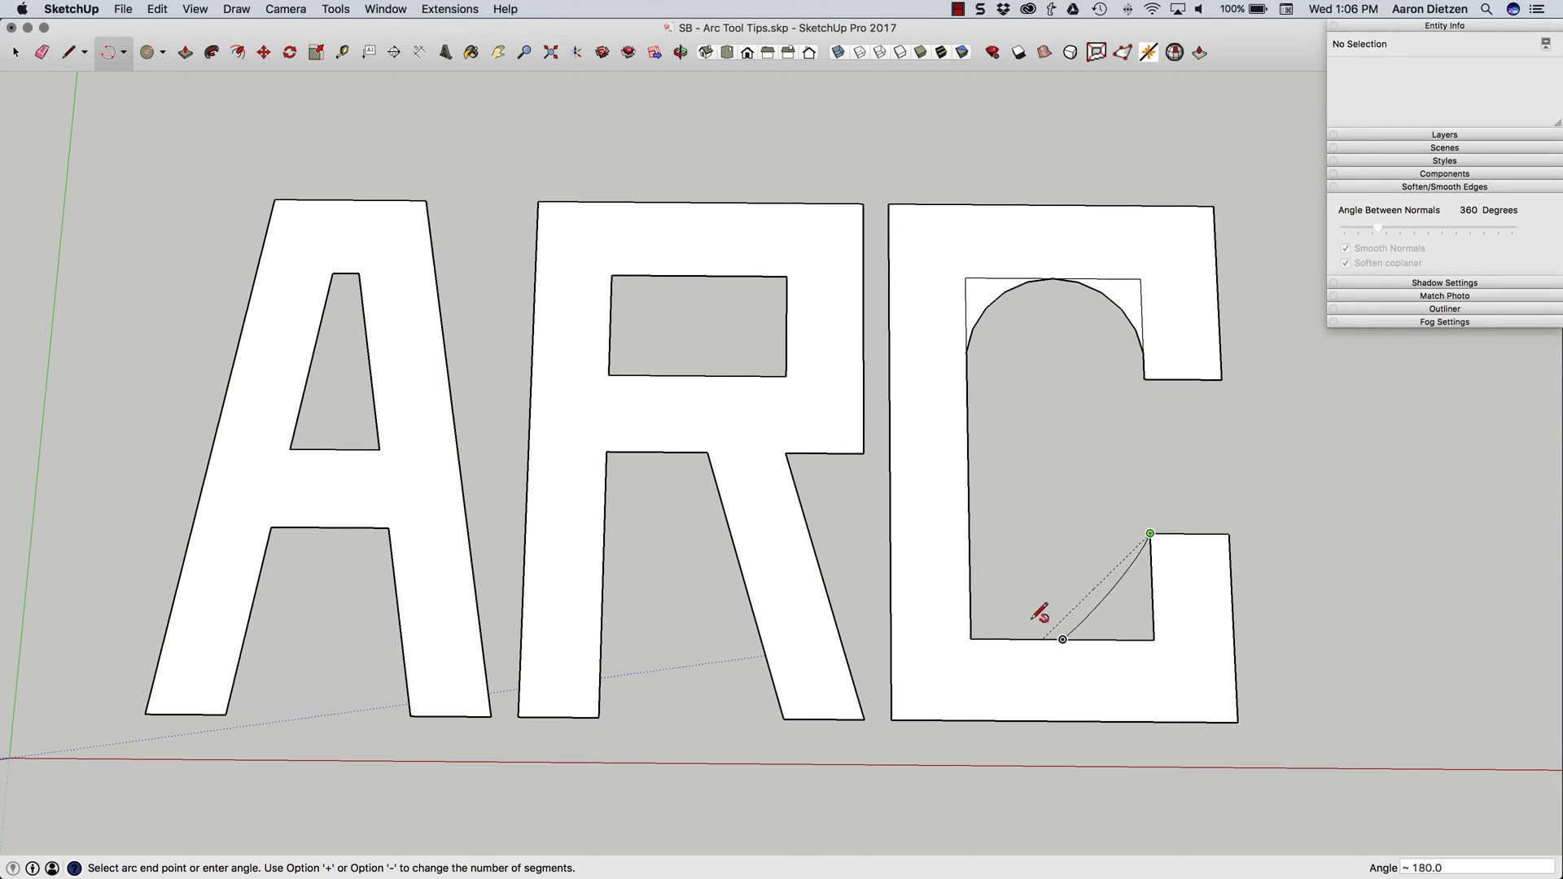
click(969, 531)
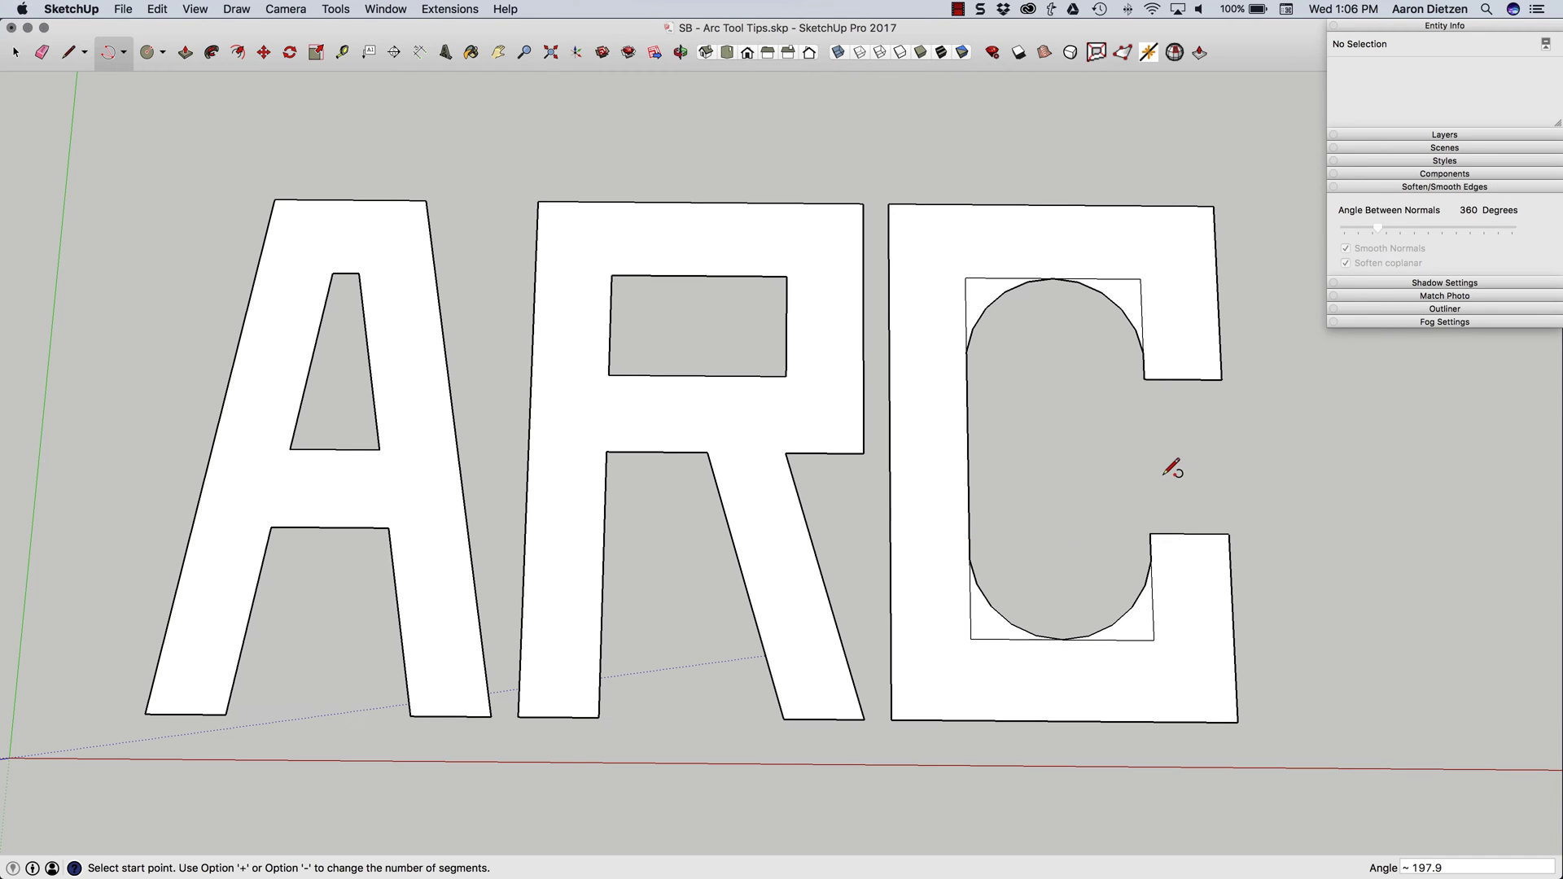
Erase the leftover straight edges beside the top arc
key(e)
click(1139, 278)
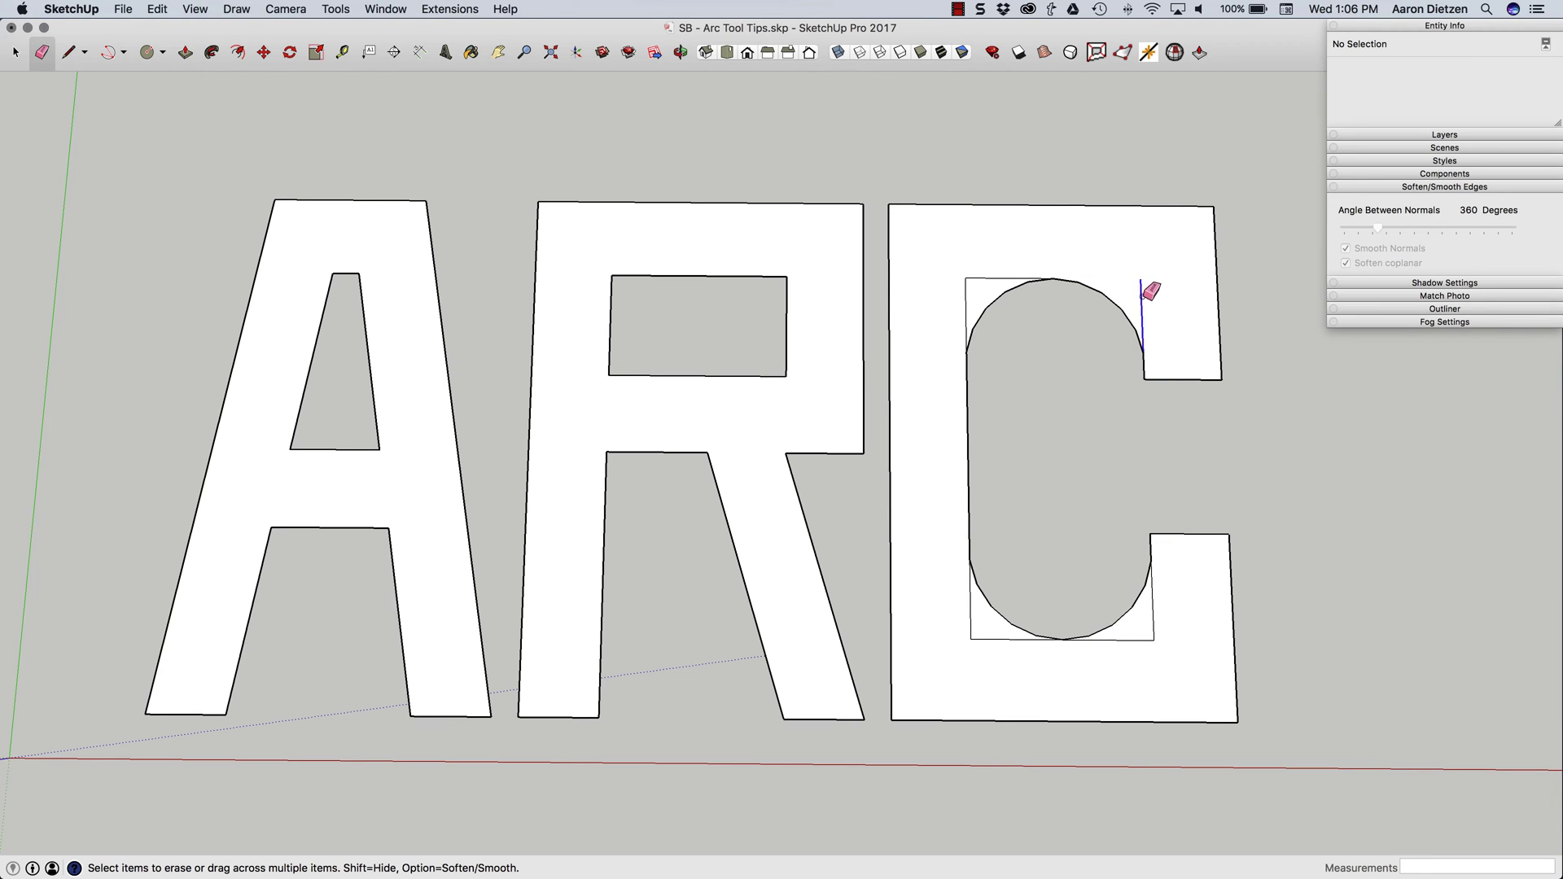
mouse_move(977, 278)
mouse_down()
mouse_move(976, 259)
mouse_move(969, 294)
mouse_up()
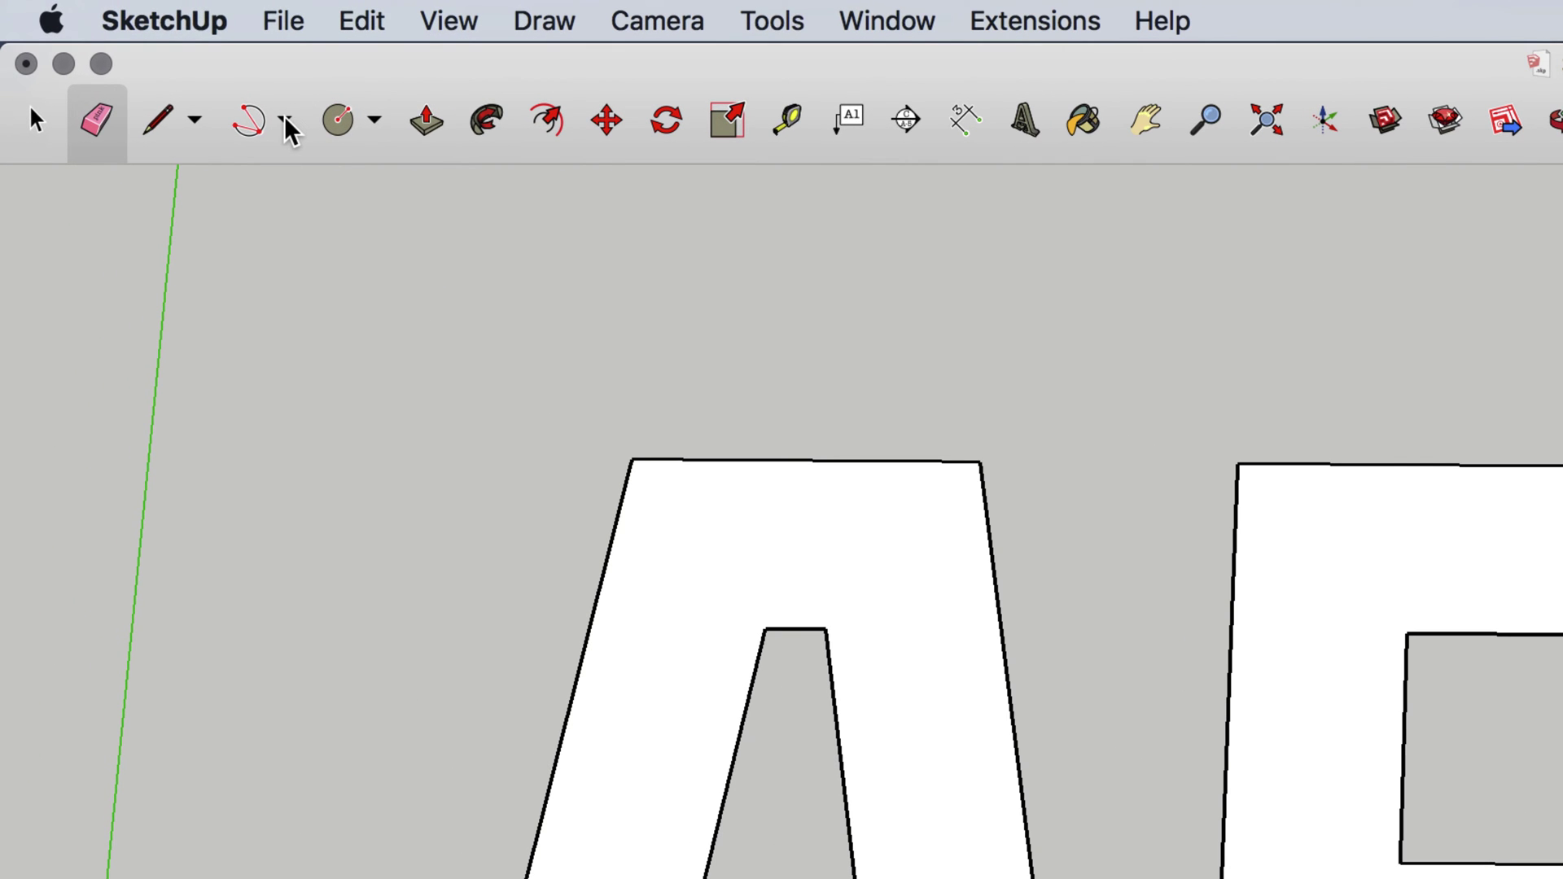
Round the R bowl's upper-right corner with a centre-point quarter-circle arc
click(285, 122)
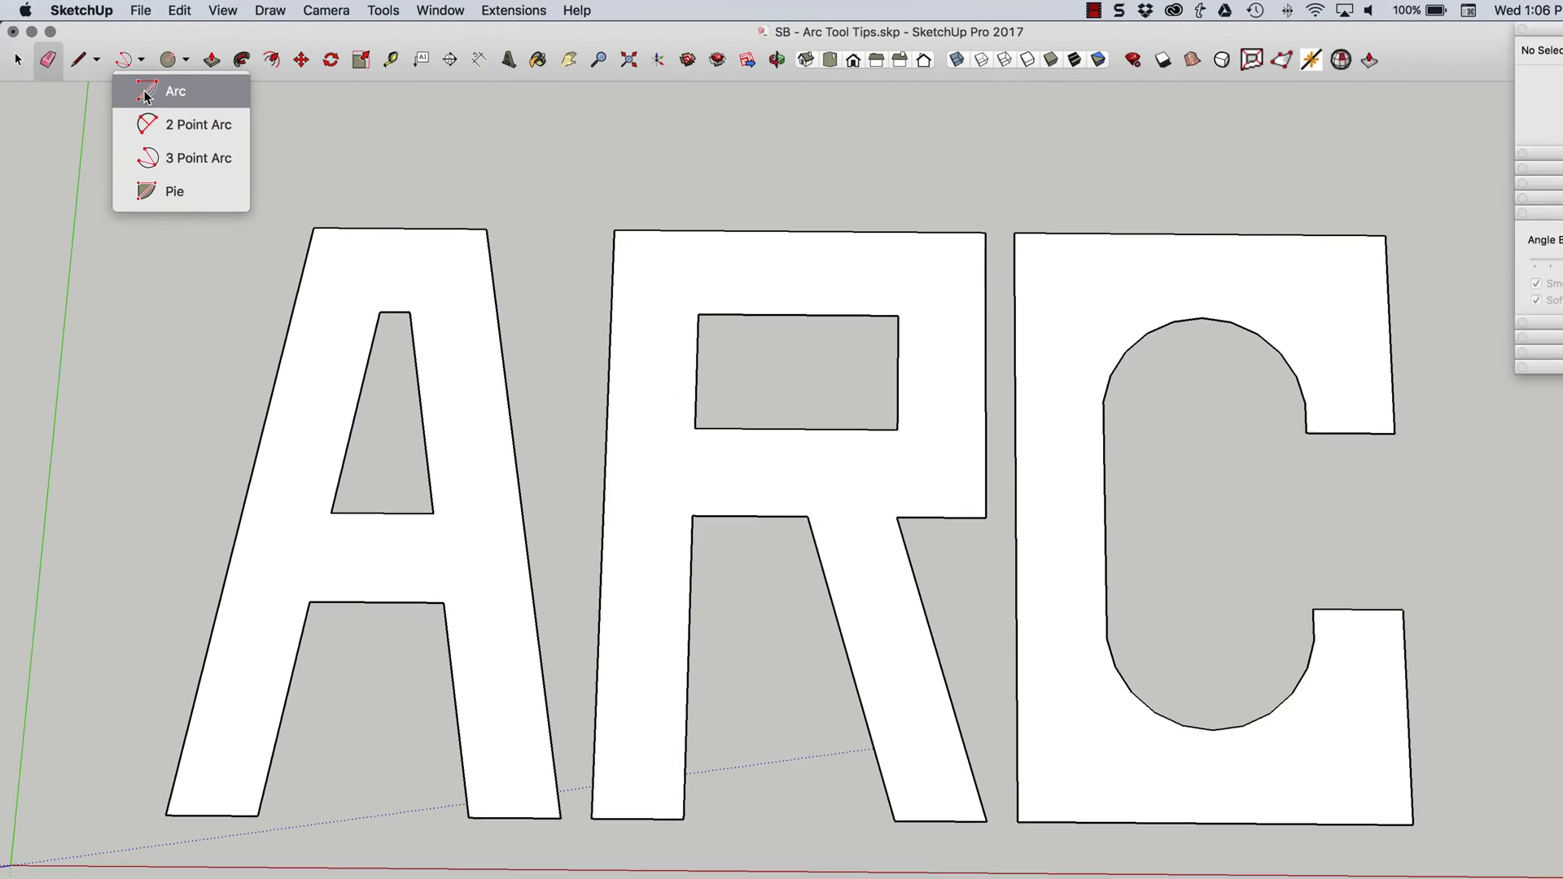
click(301, 183)
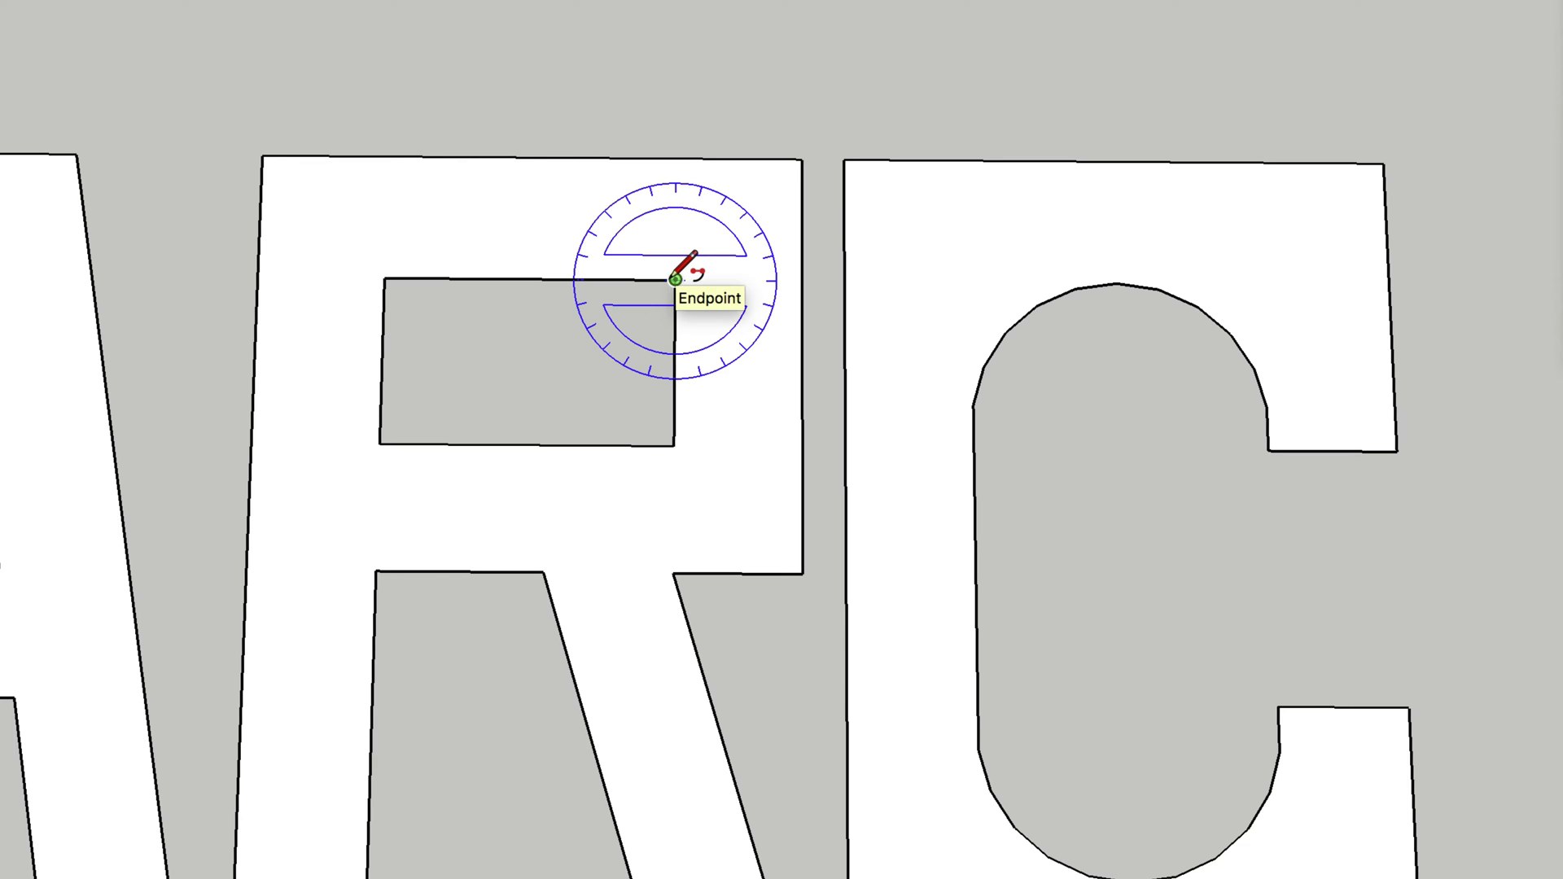
click(675, 279)
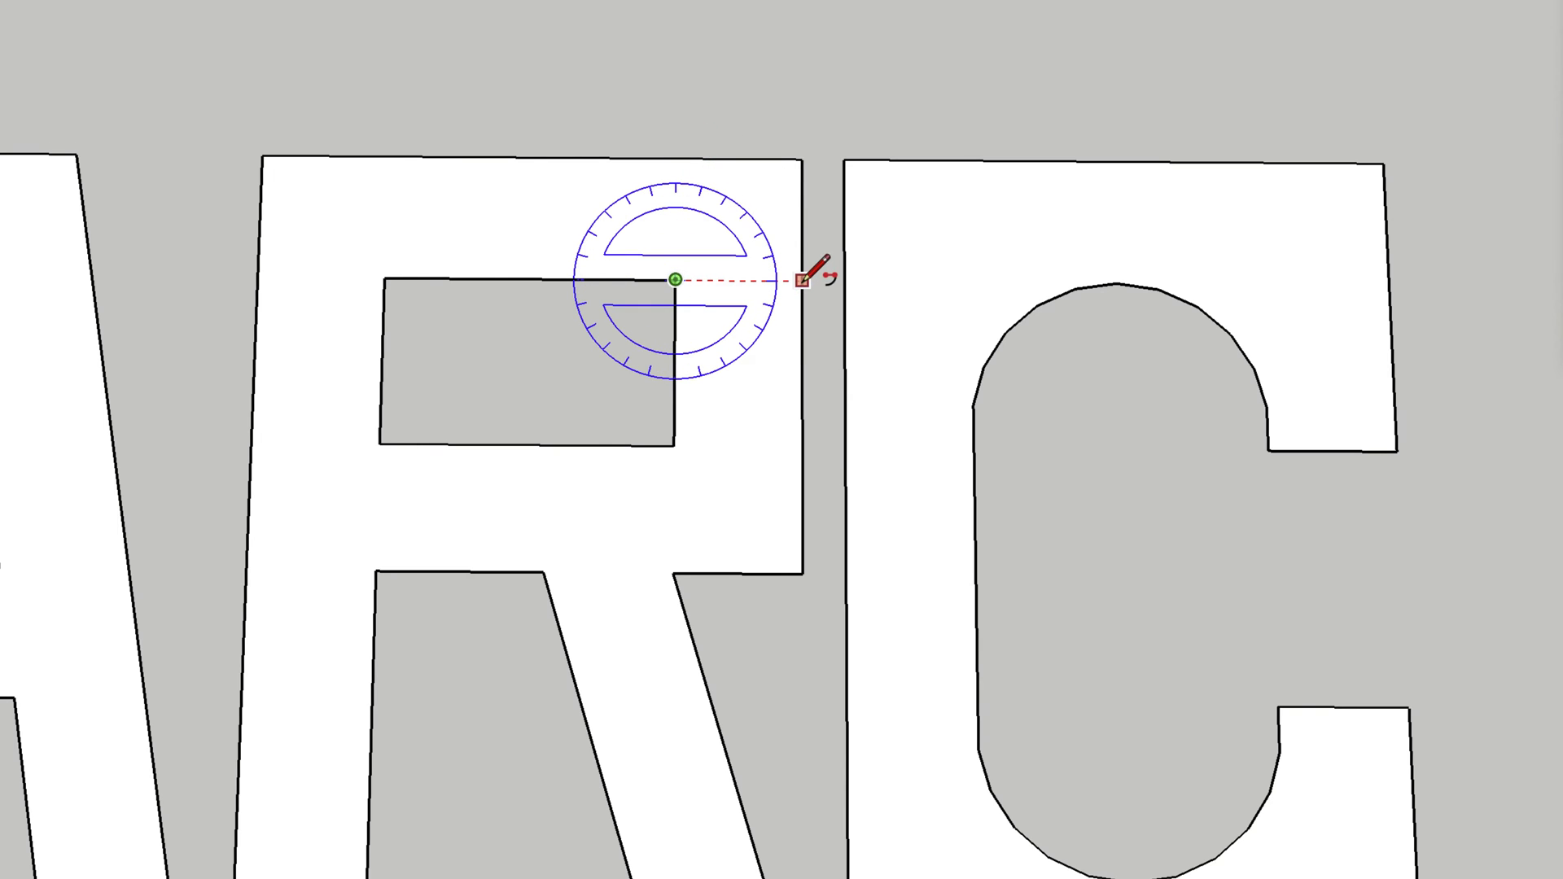
click(676, 157)
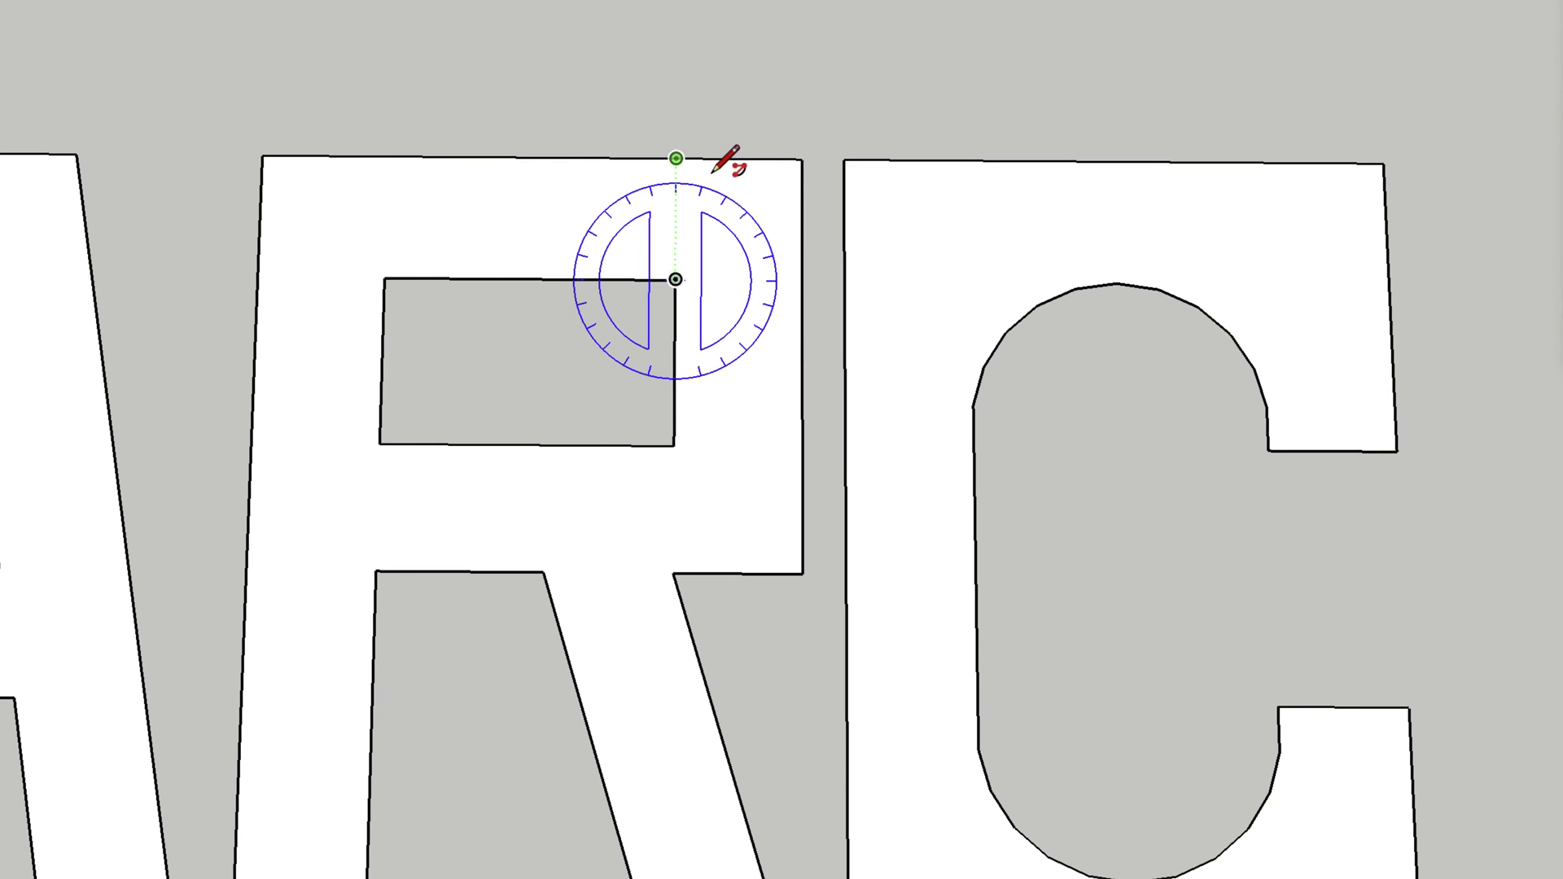
click(802, 279)
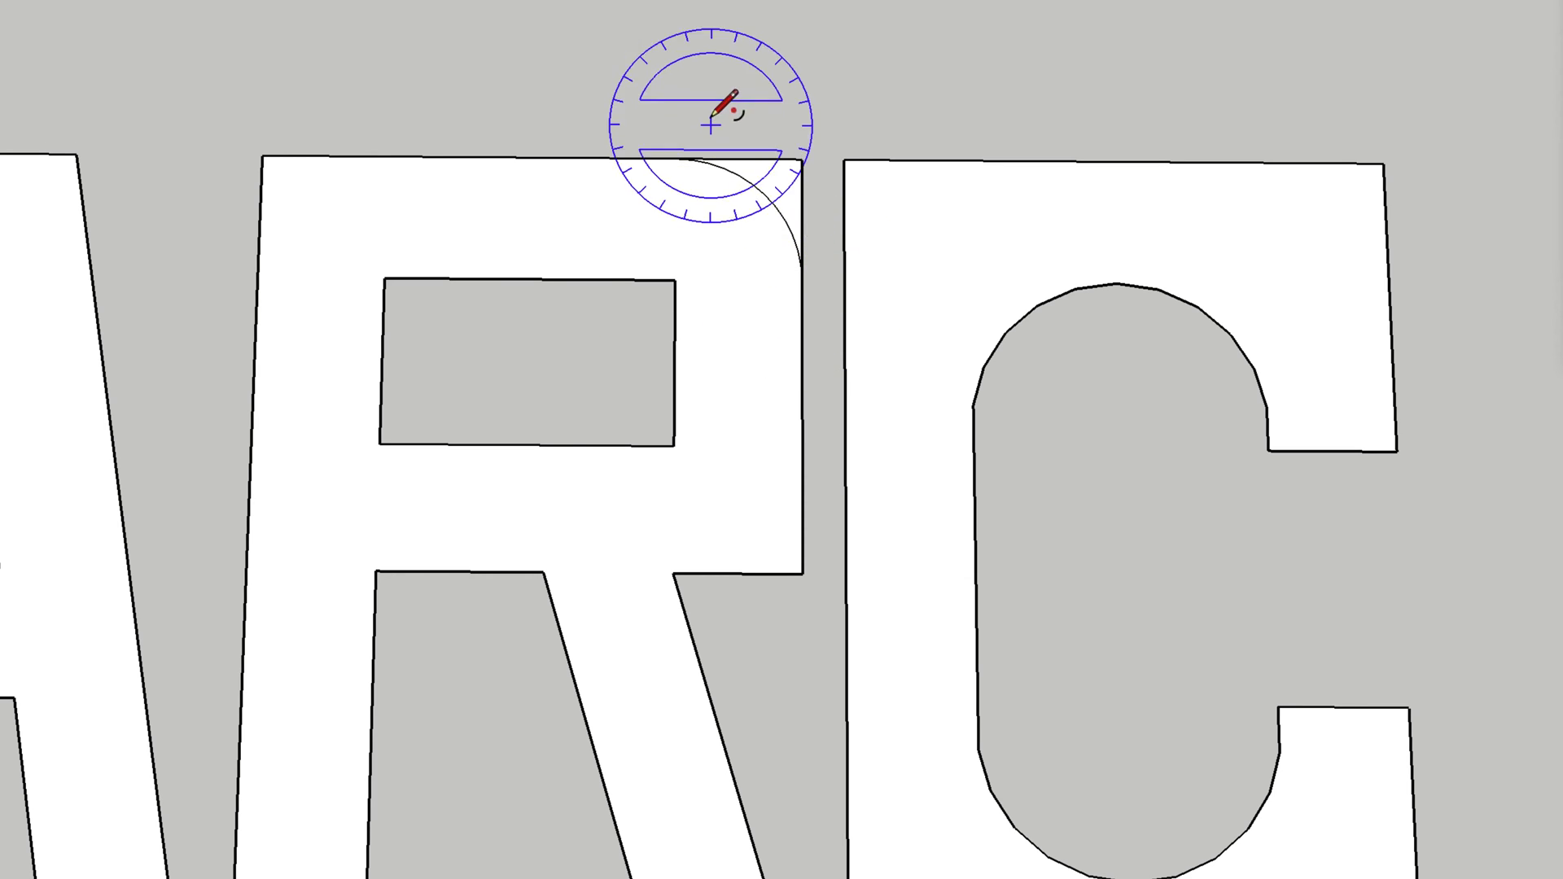
Round the R bowl's lower-right corner with a second quarter-circle arc
click(673, 445)
click(674, 572)
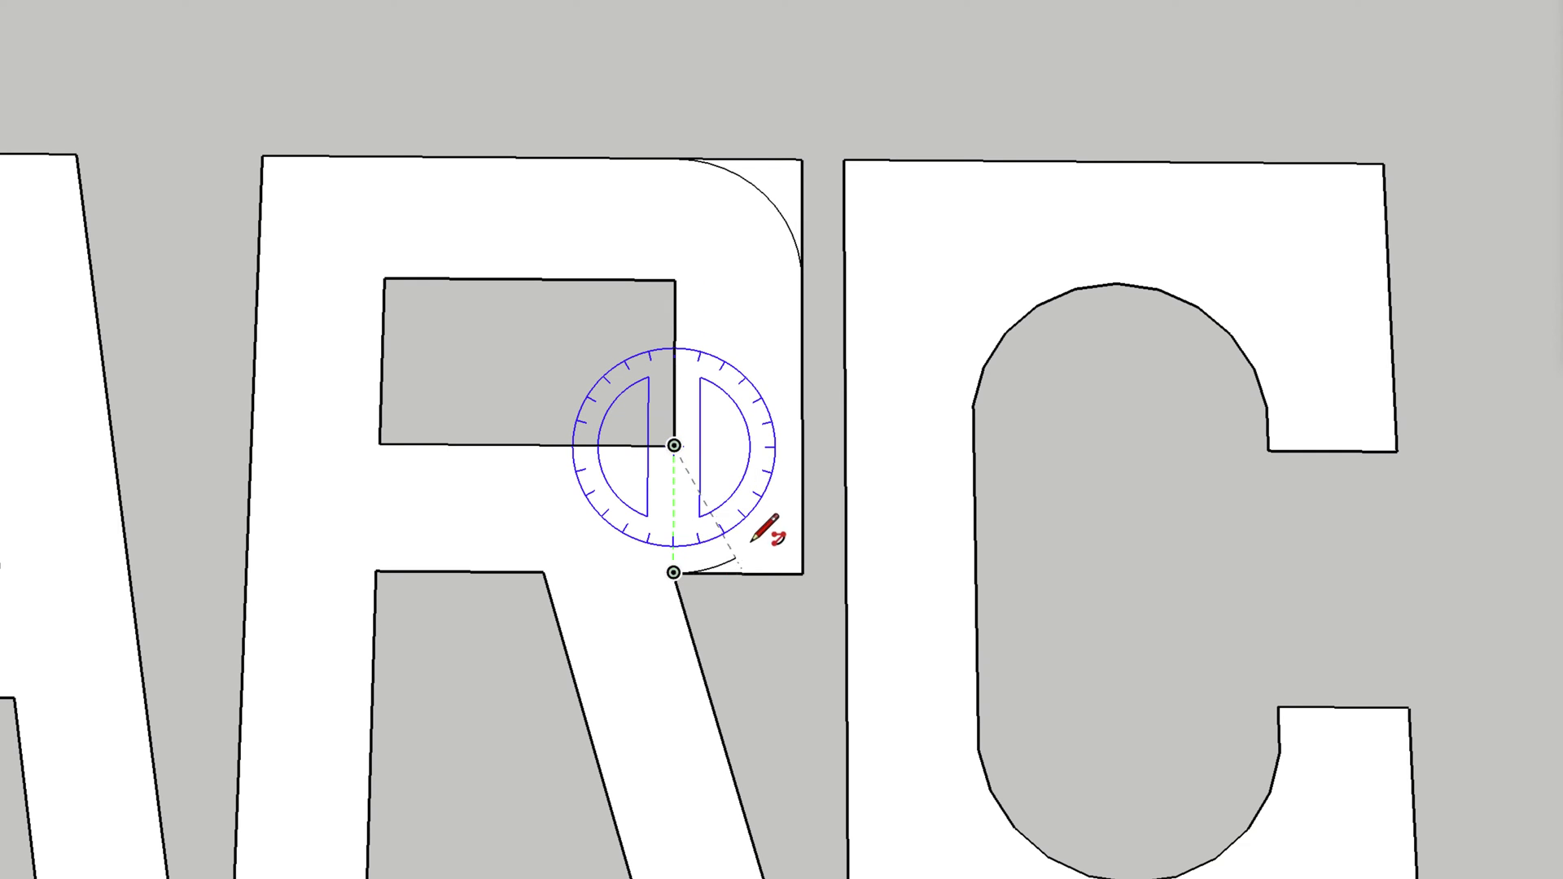
click(797, 438)
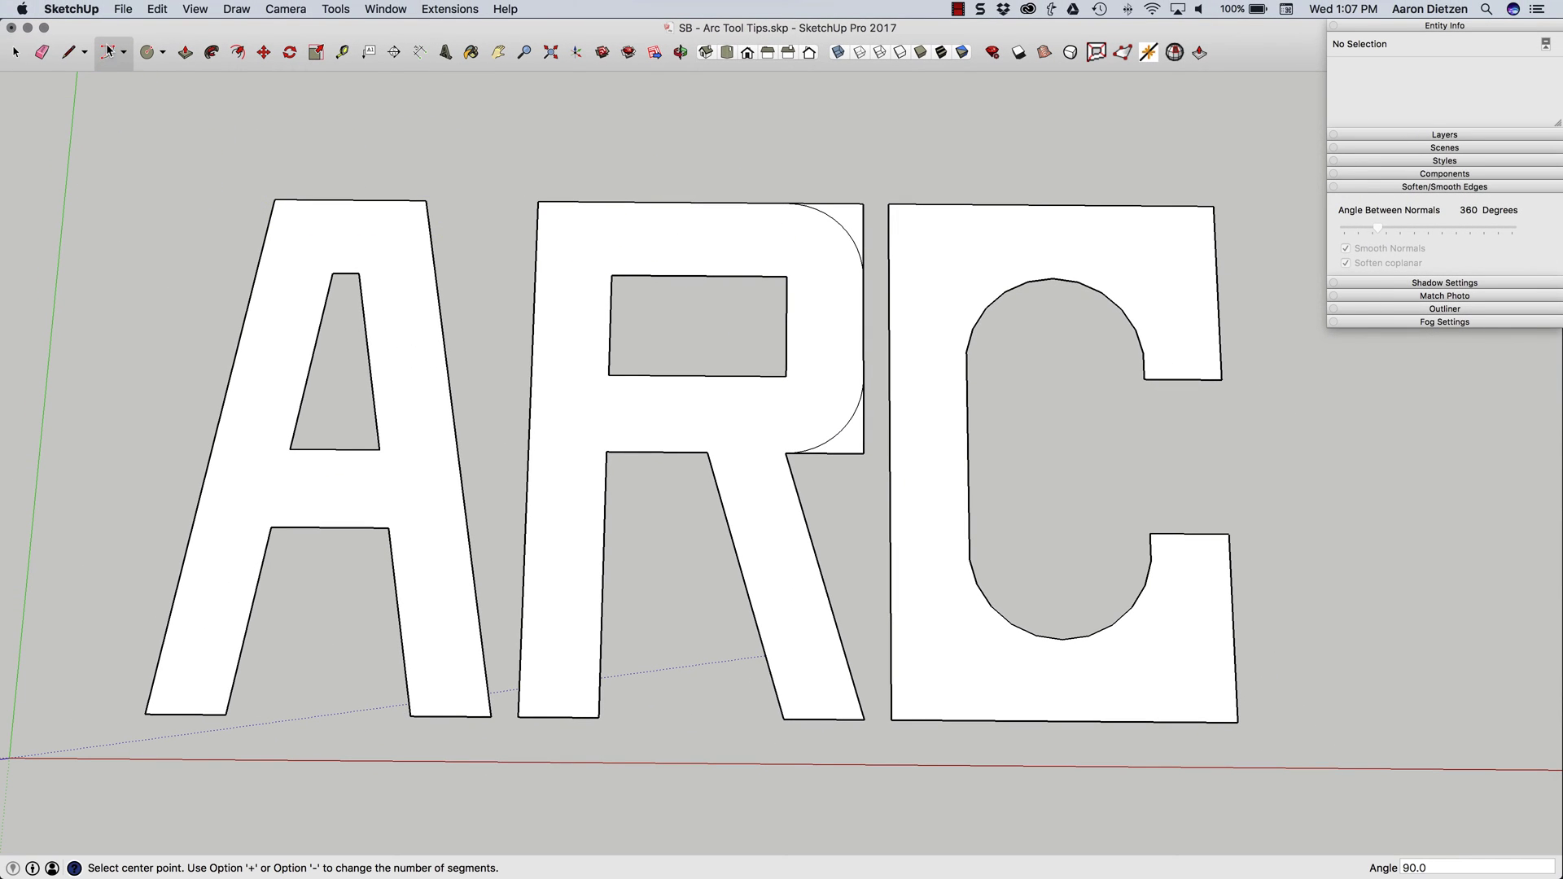
Draw a quarter-circle pie wedge in the empty space left of the A
click(123, 53)
click(125, 166)
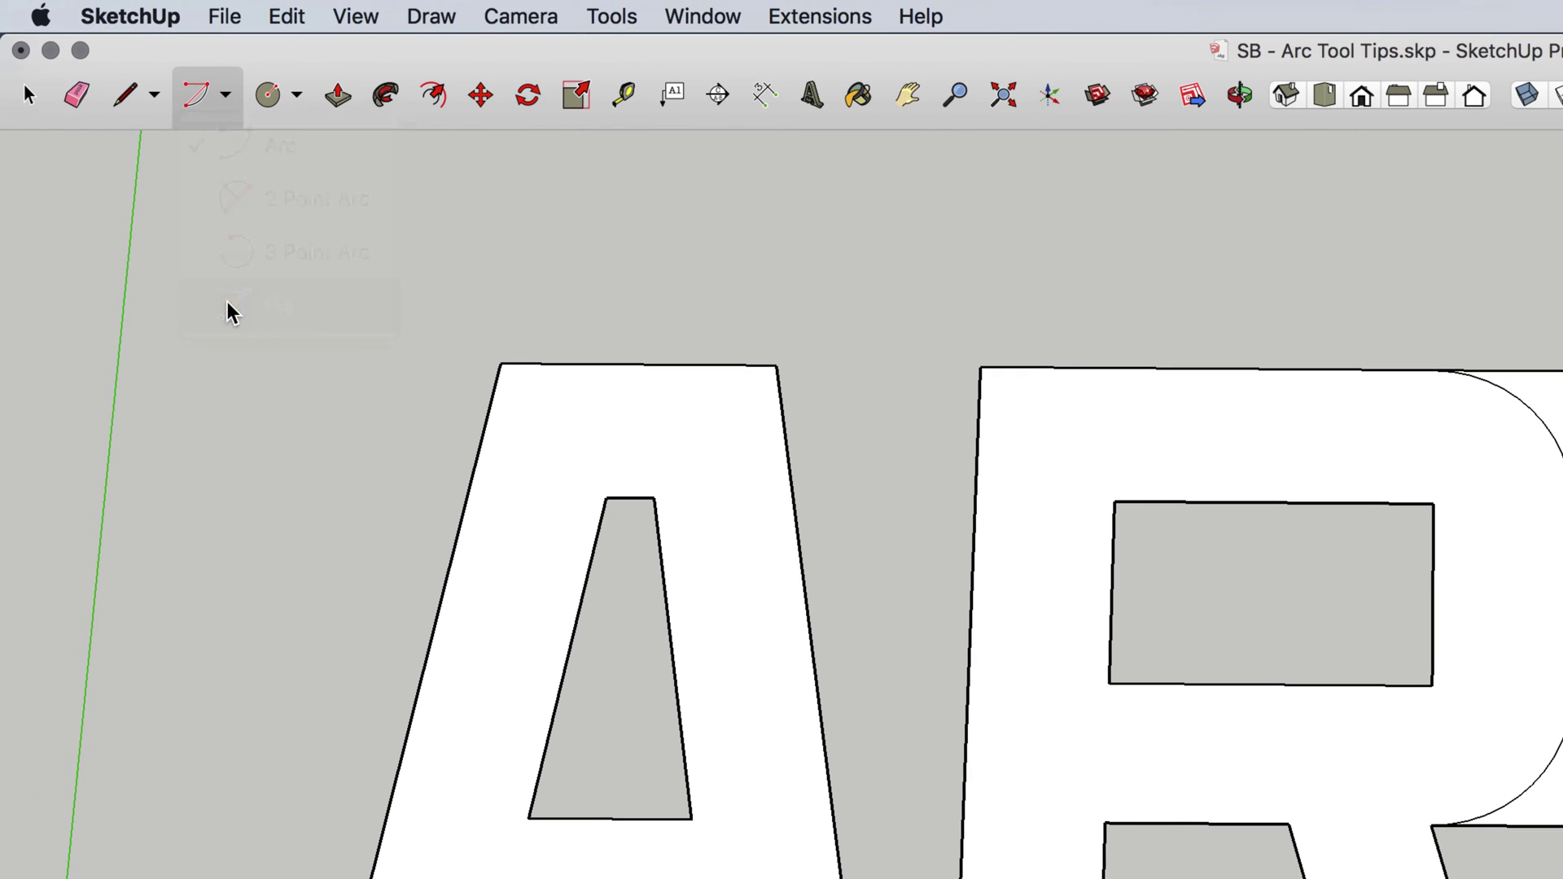
click(171, 281)
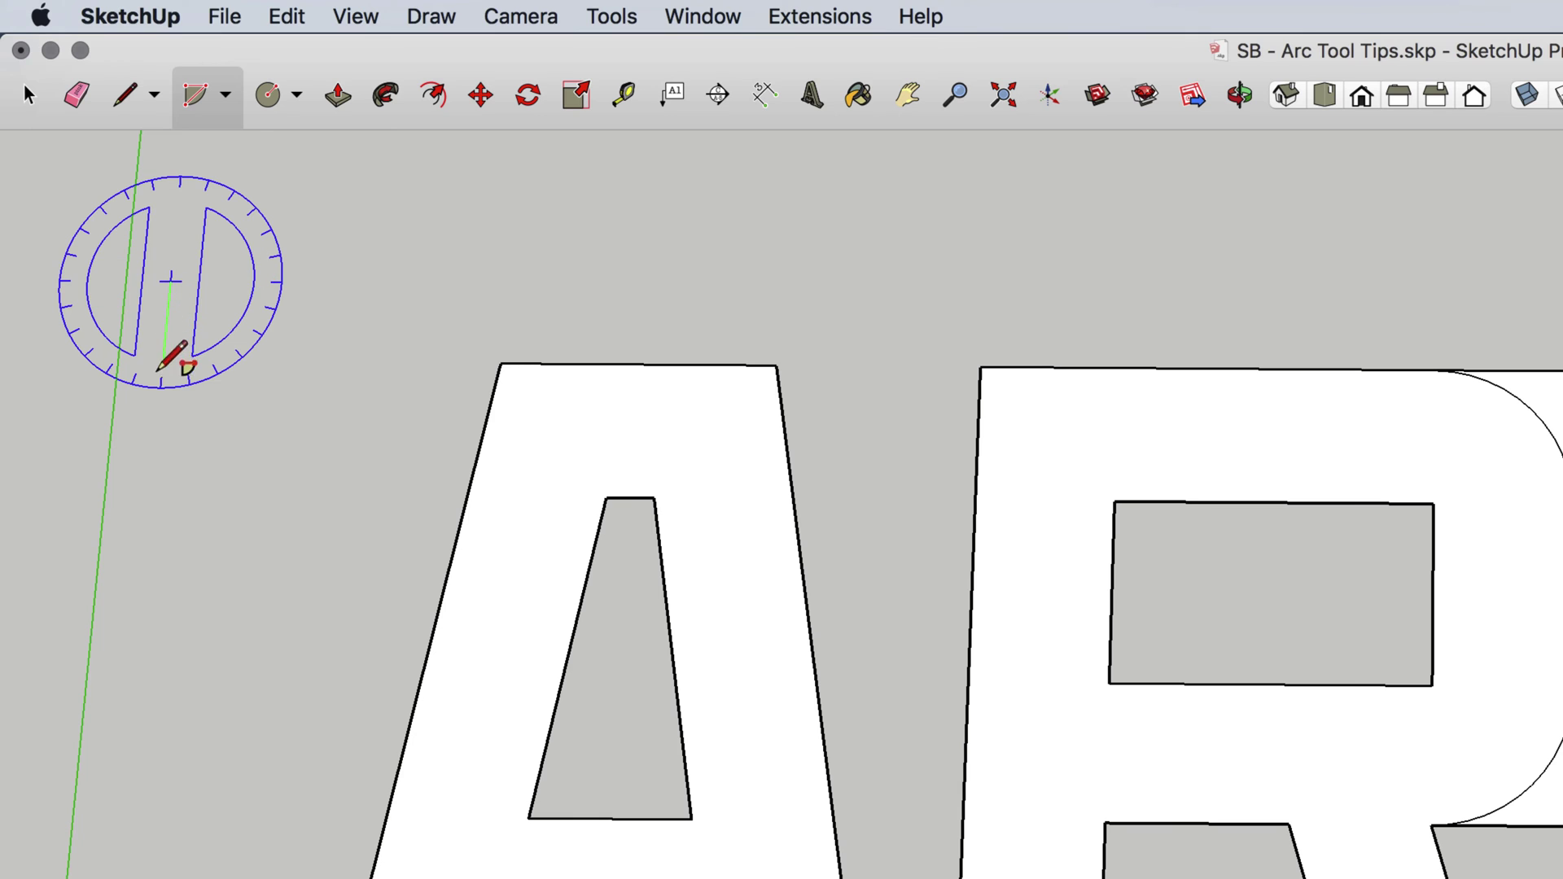
click(157, 438)
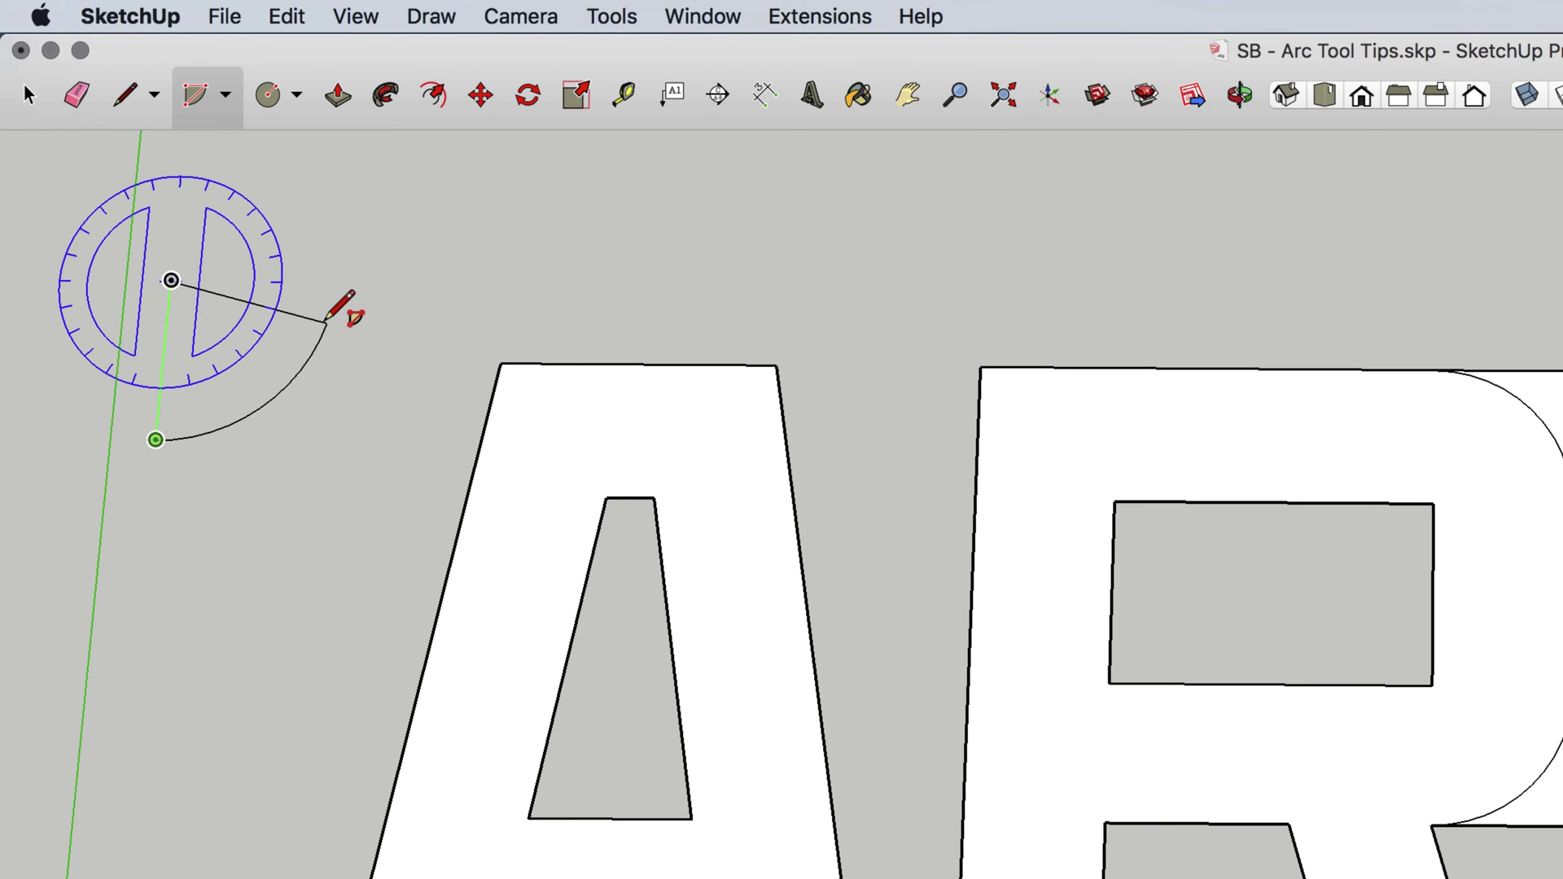
click(327, 320)
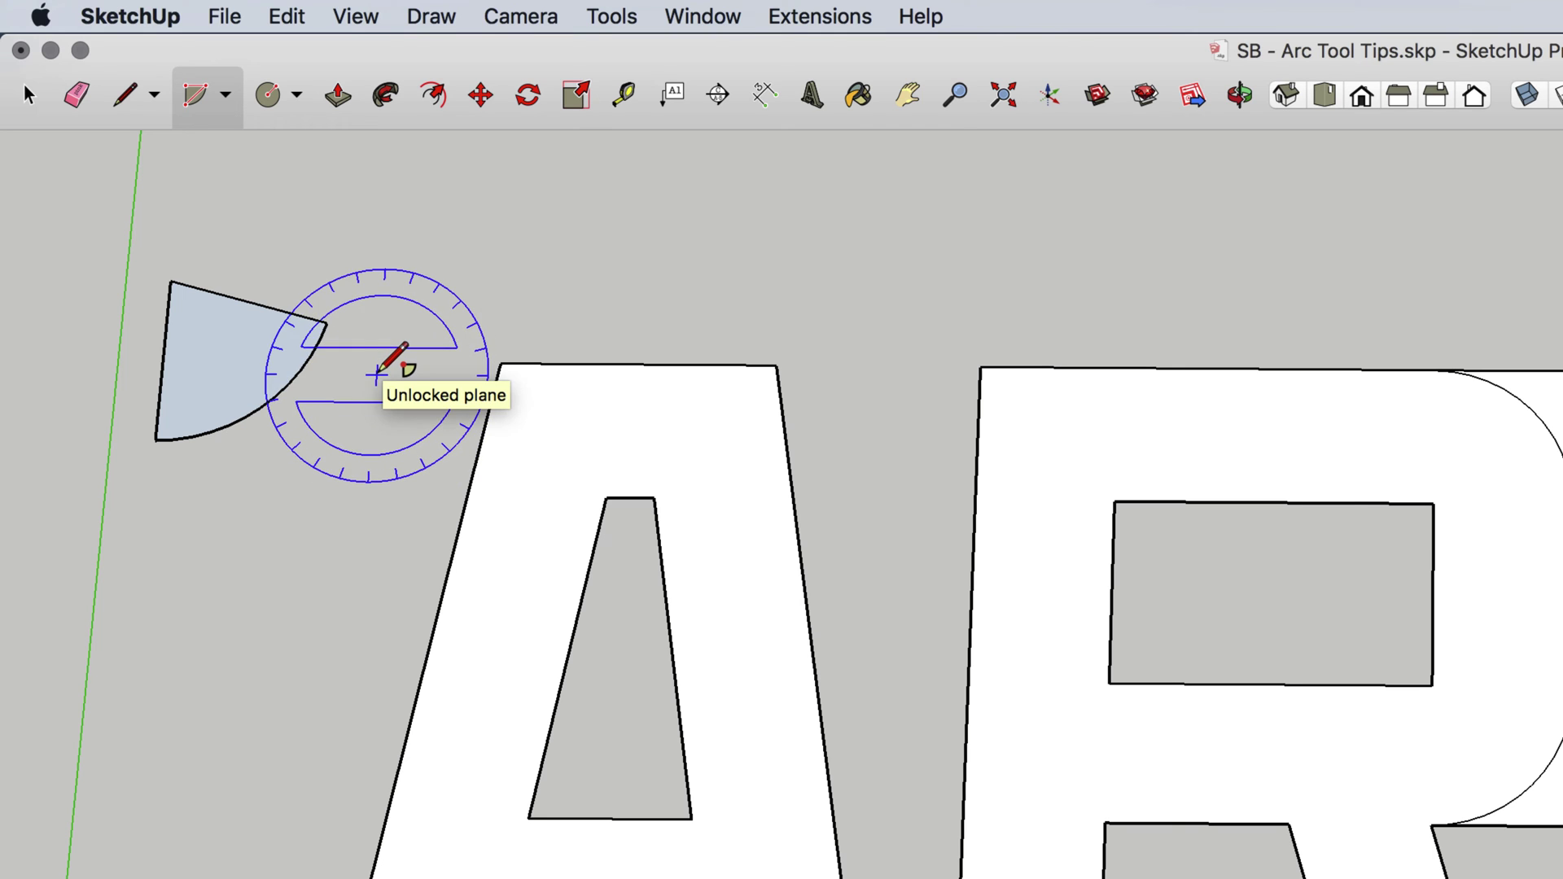
Undo that pie and redraw it slightly further right as a filled quarter circle
key(super+z)
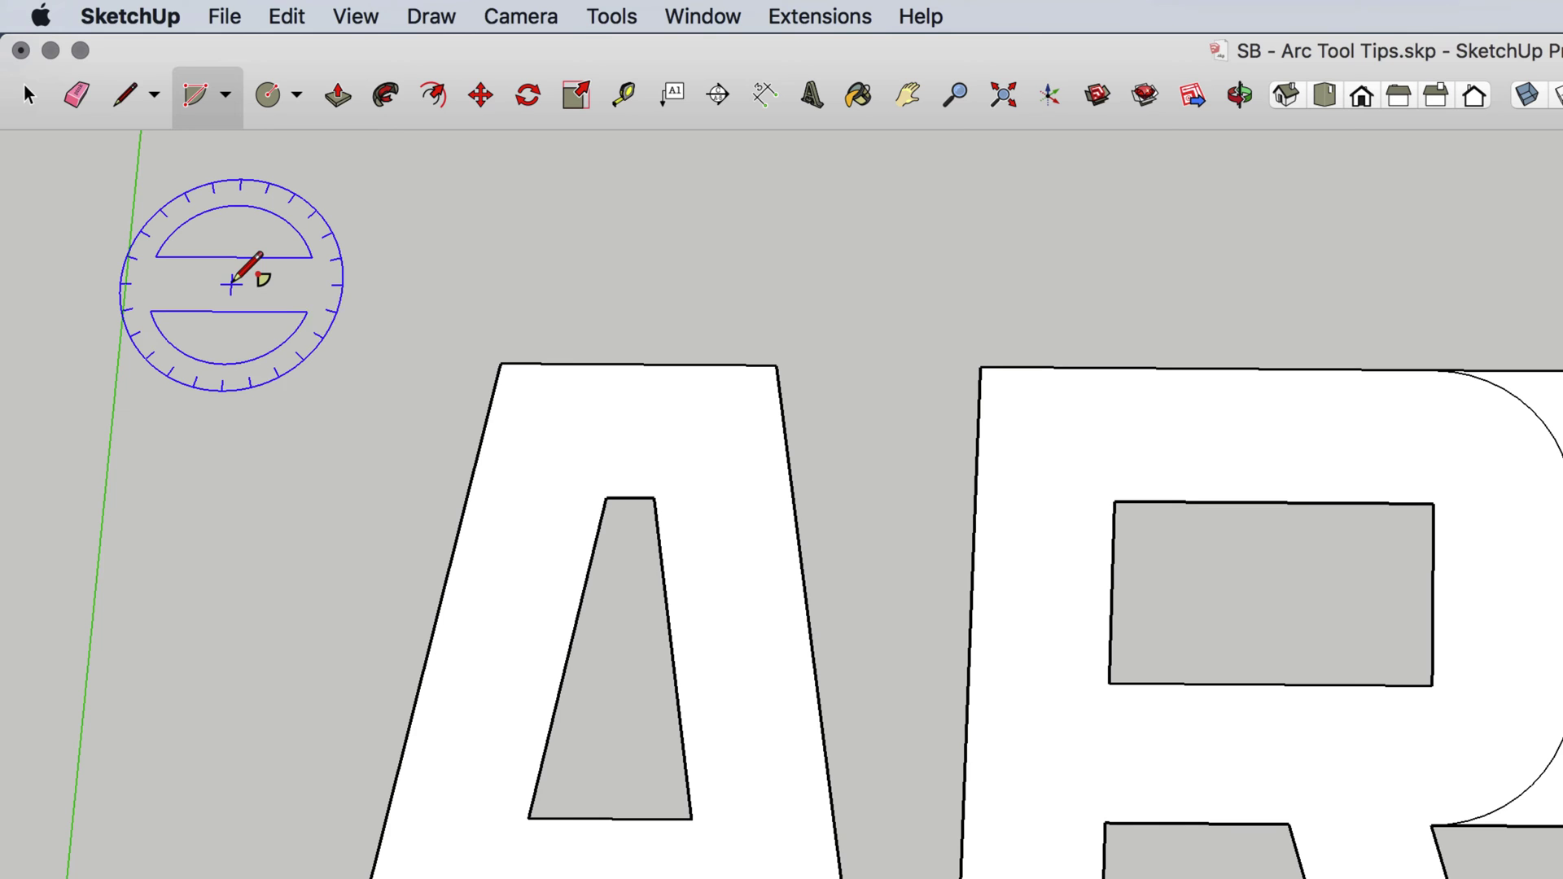
click(232, 283)
click(217, 441)
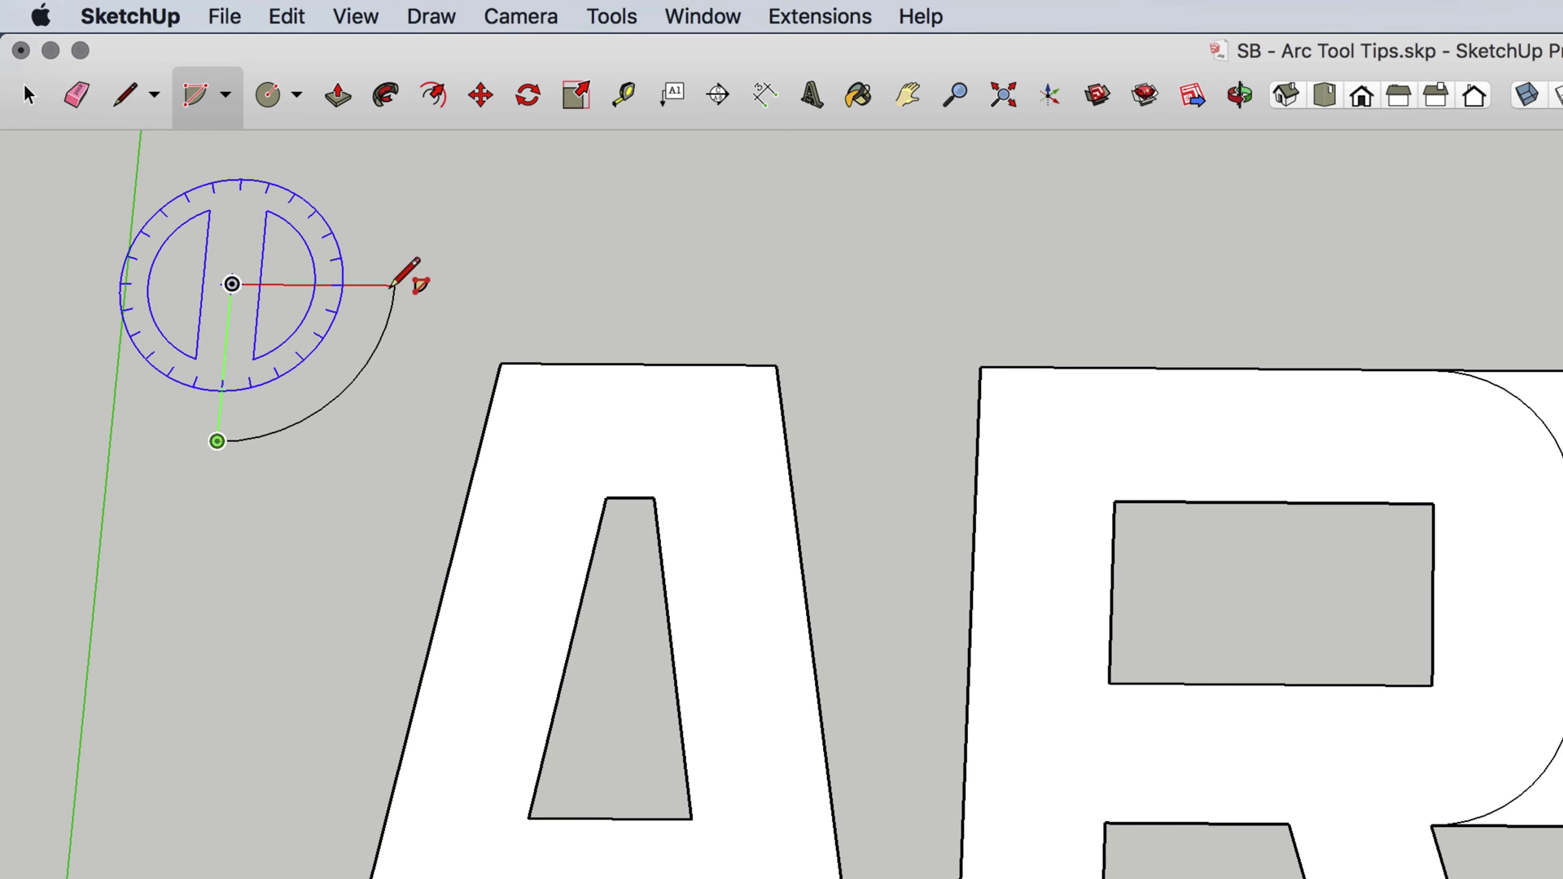
click(393, 284)
Erase the leftover pie wedge
key(e)
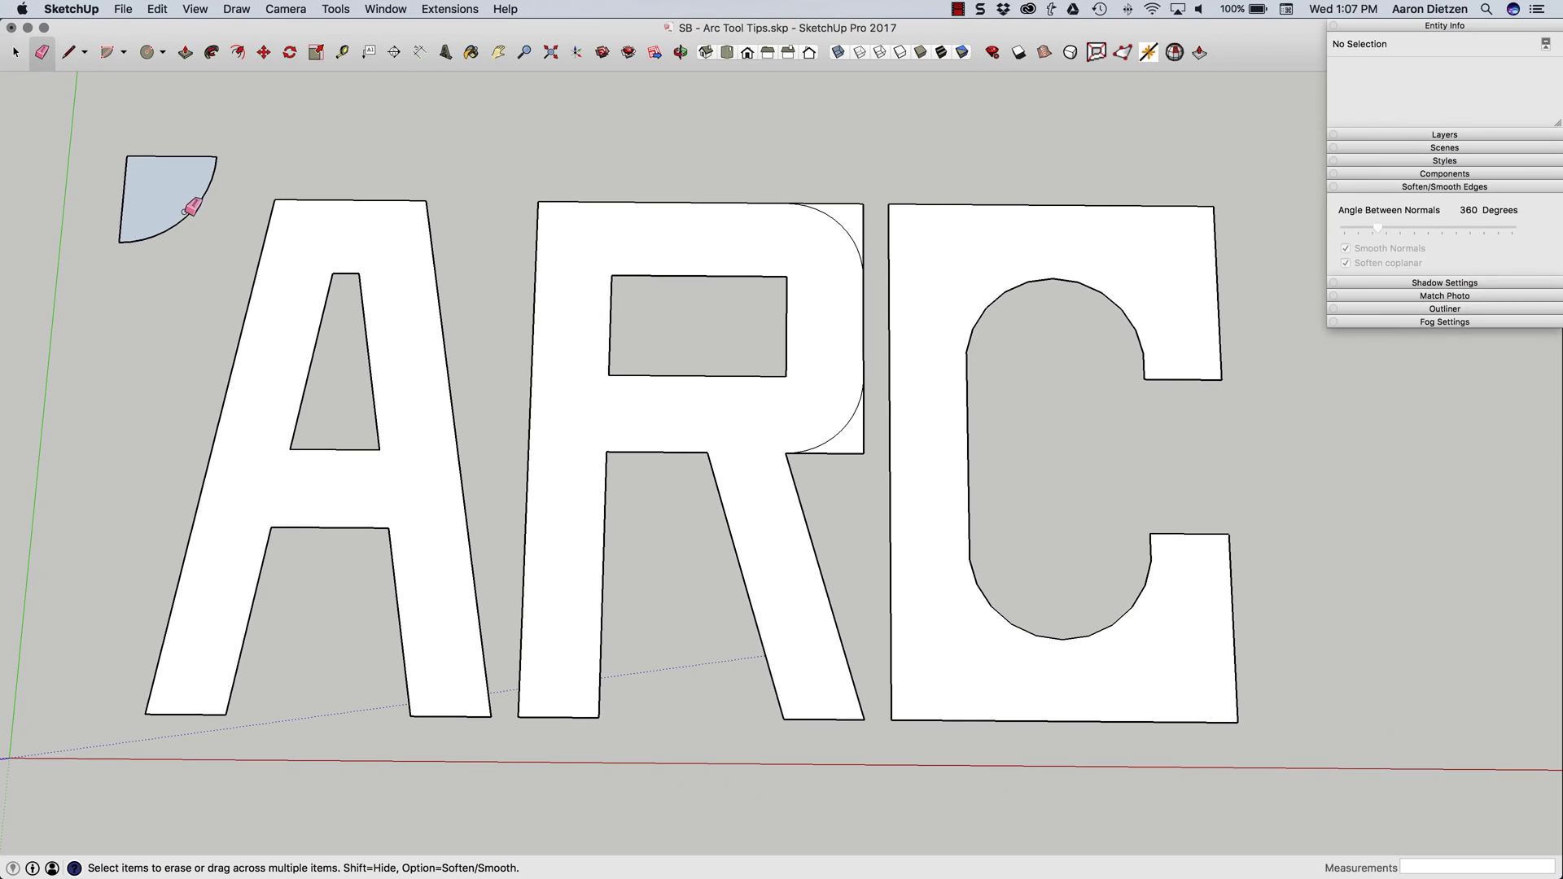
mouse_move(353, 377)
mouse_down()
mouse_move(224, 402)
mouse_move(230, 322)
mouse_up()
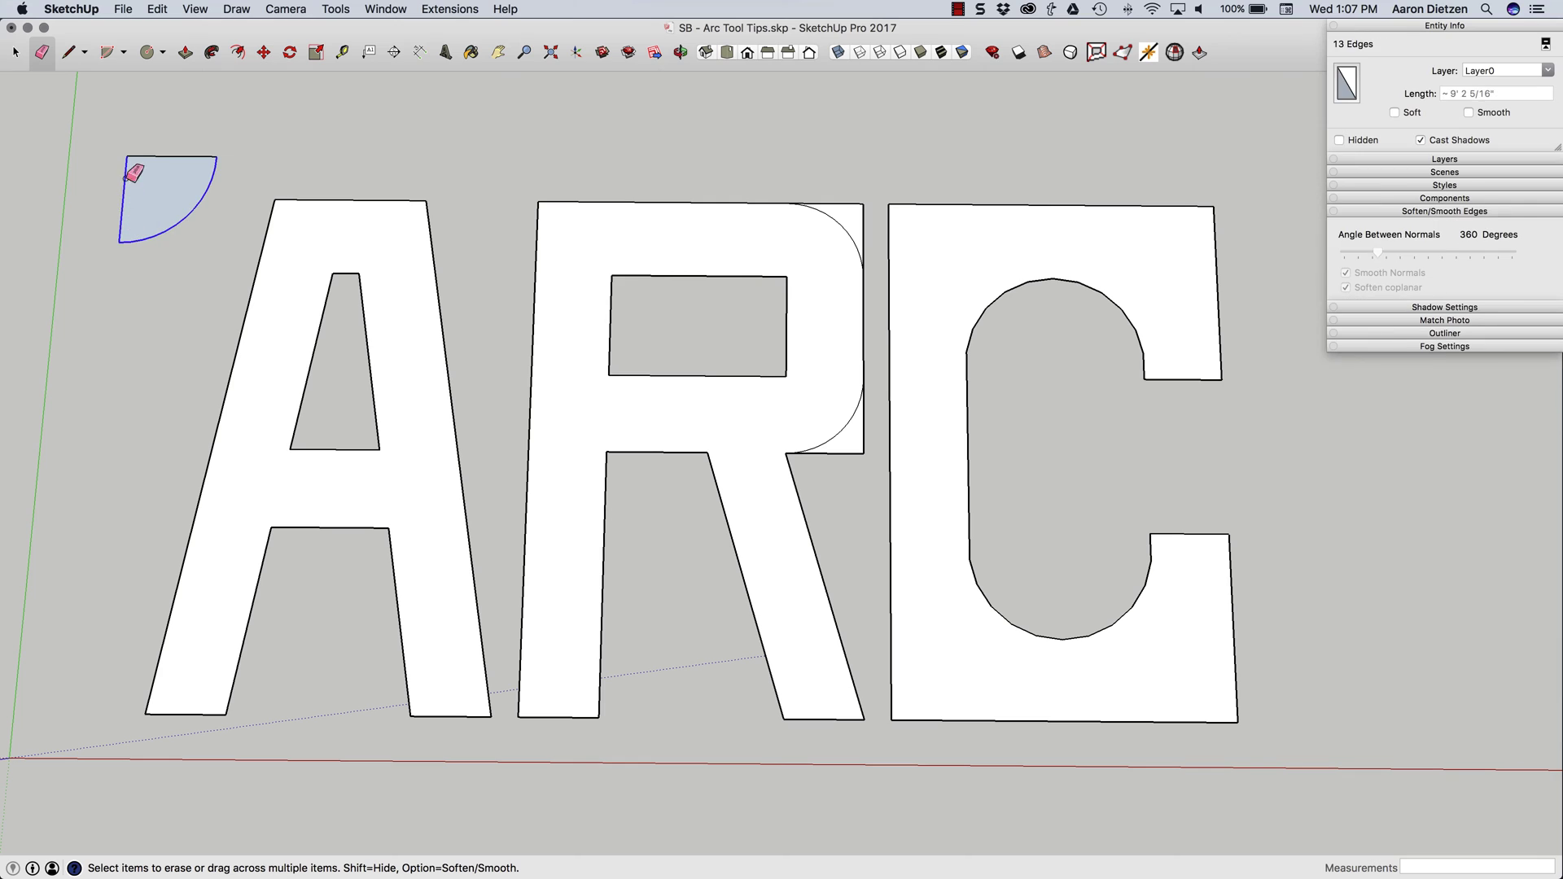
drag(168, 146, 168, 156)
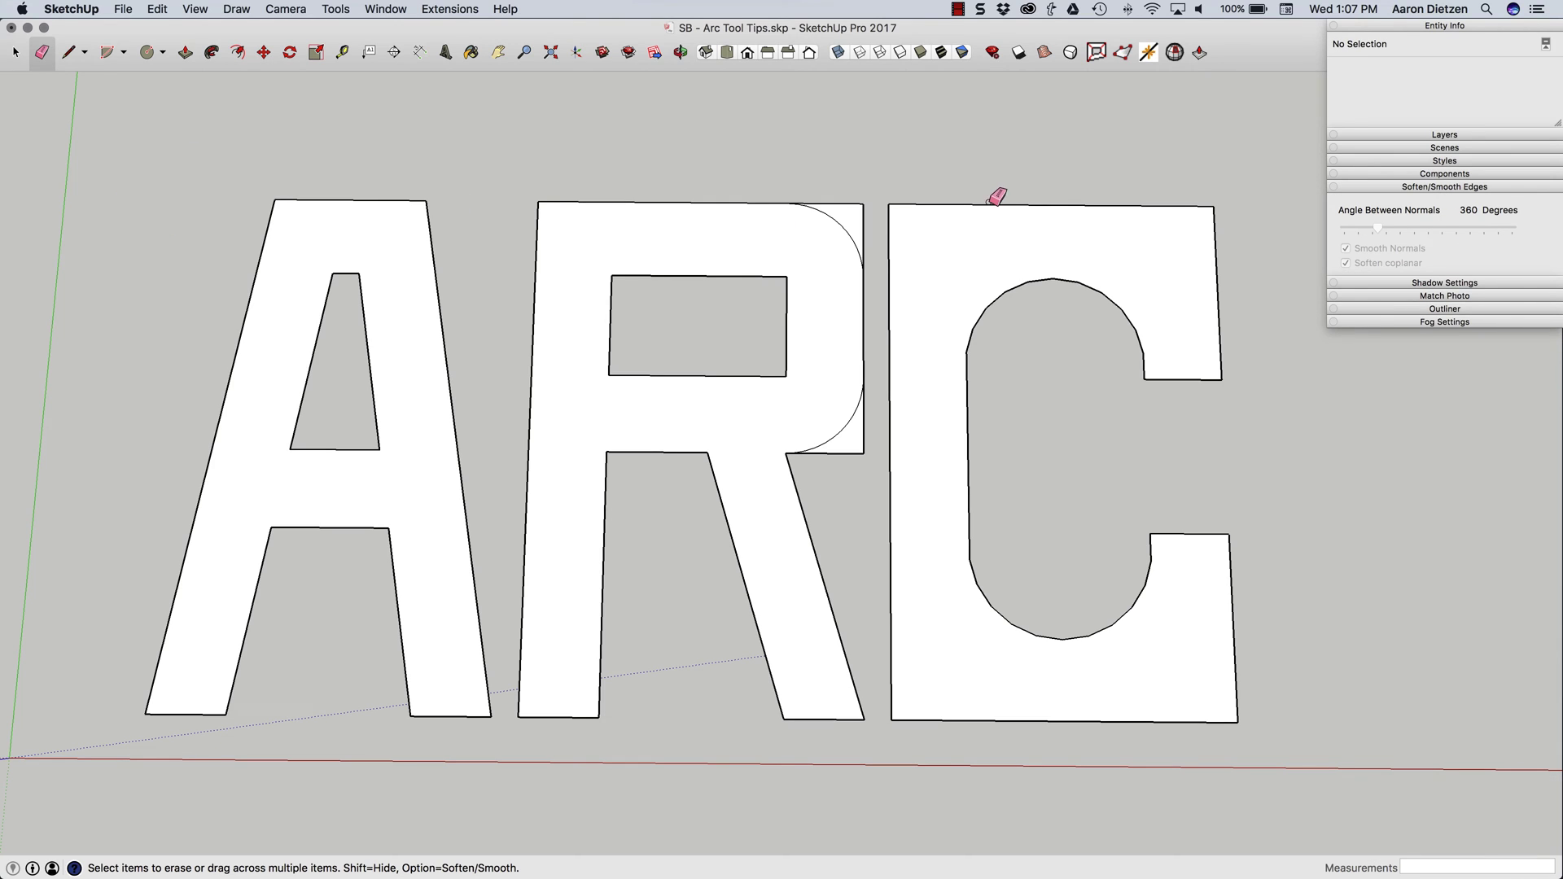
Erase the R bowl's square right-hand corner edges, then select the 2 Point Arc tool
drag(861, 214, 852, 385)
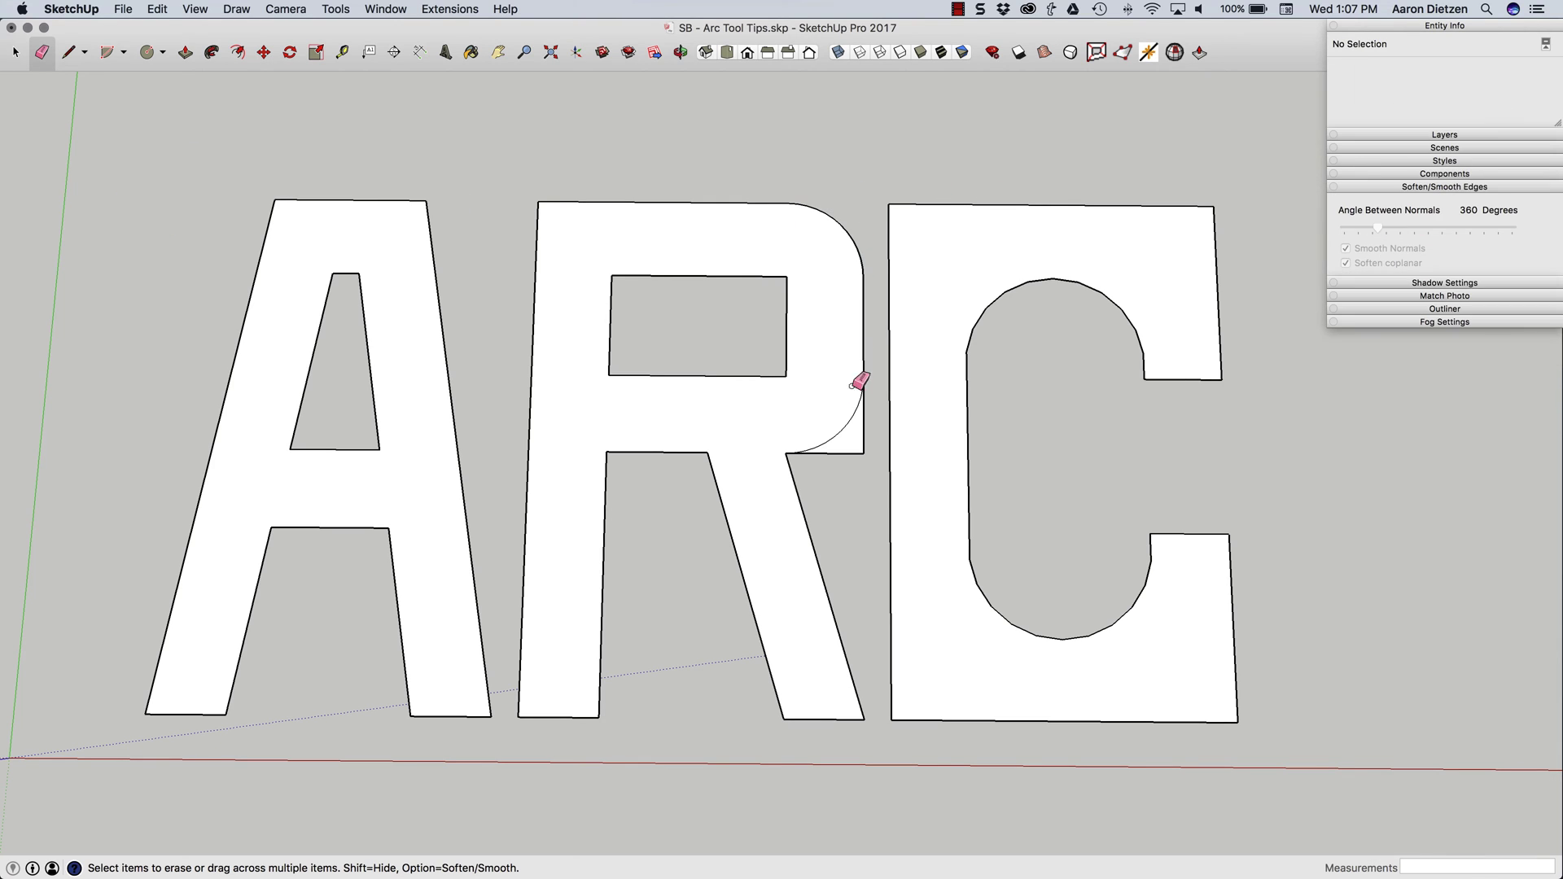
drag(864, 453, 864, 444)
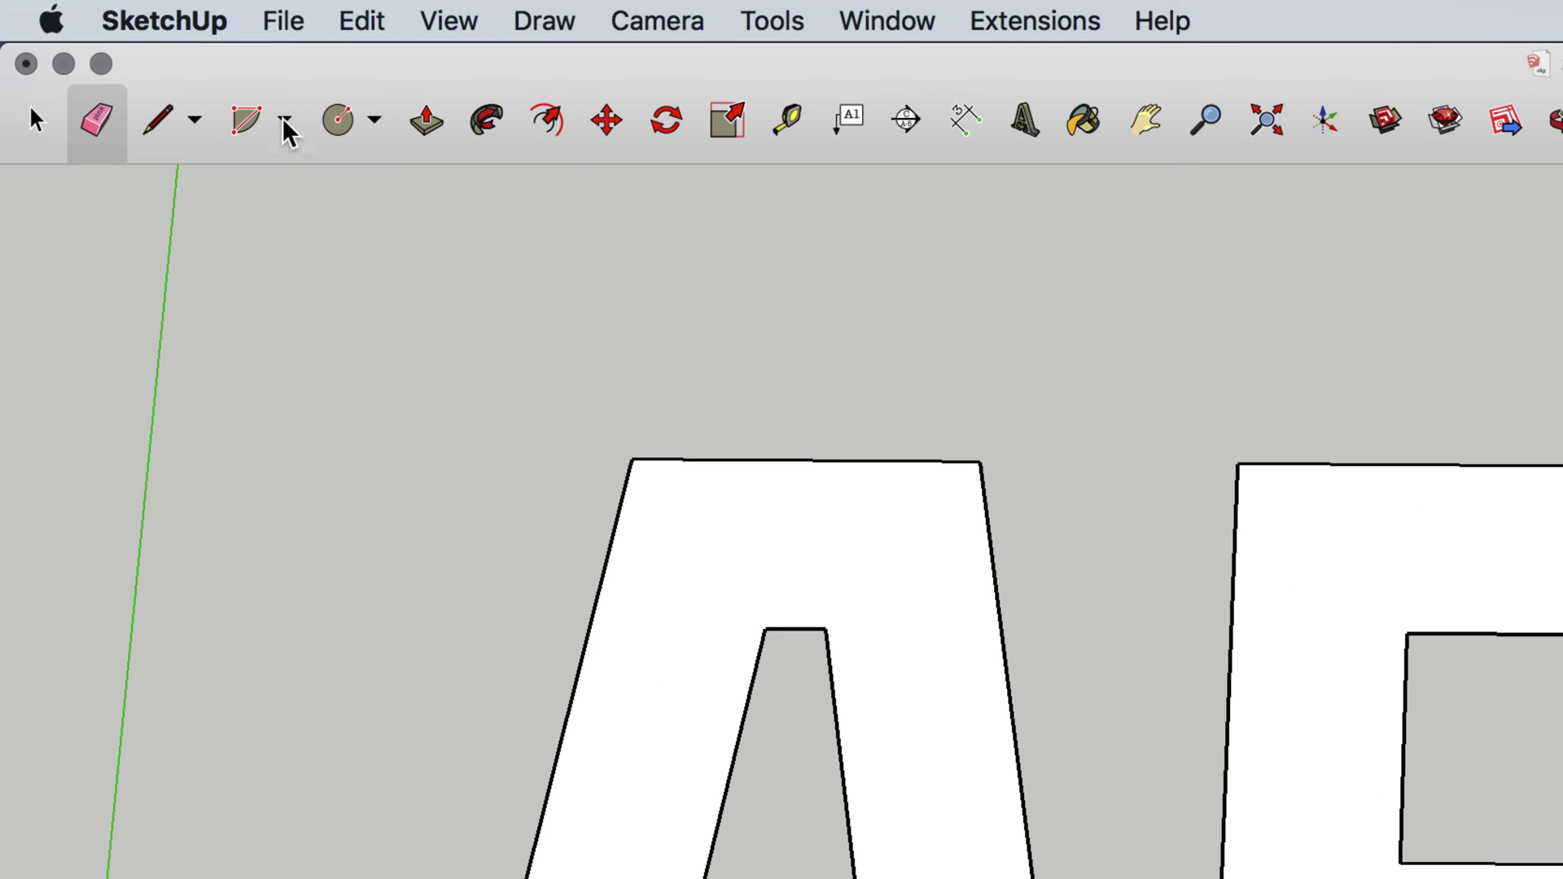
click(287, 128)
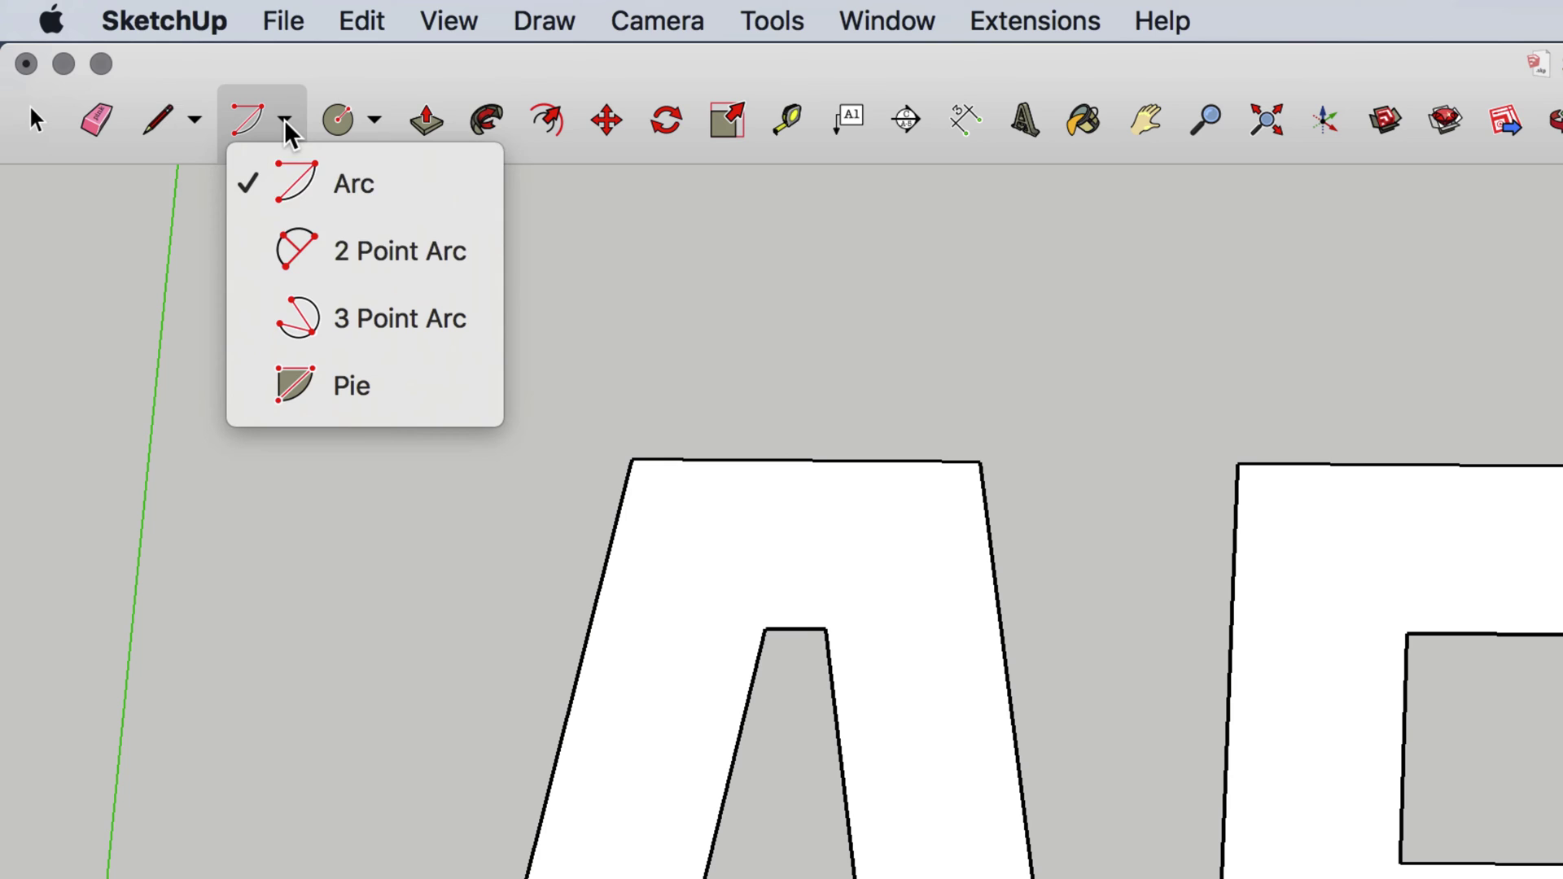
click(326, 252)
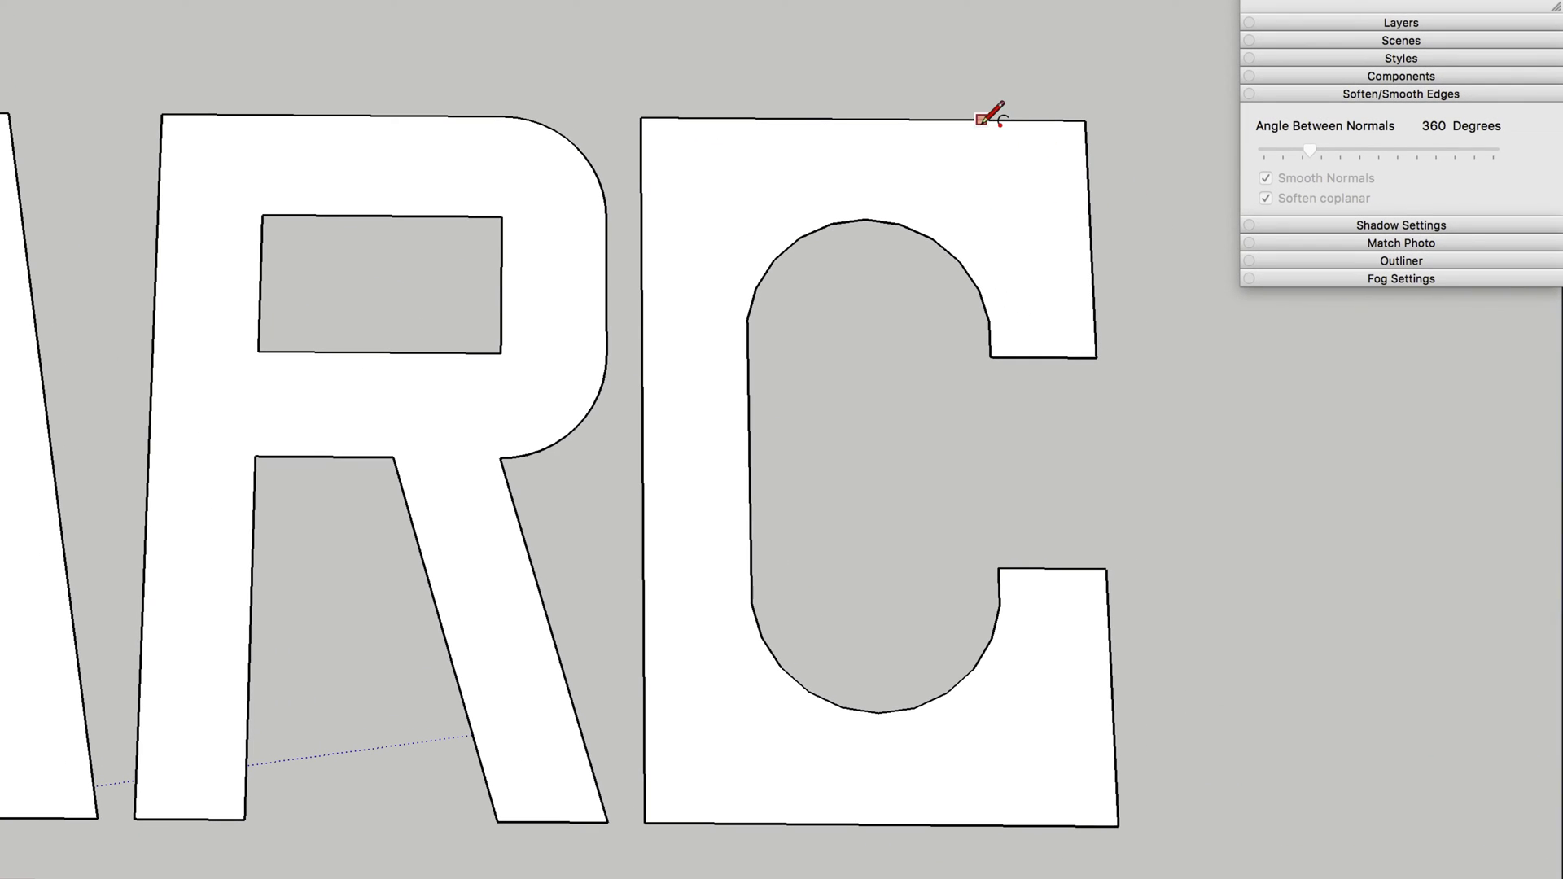
Draw a tangent two-point arc from the C's top edge to its right edge
click(1090, 238)
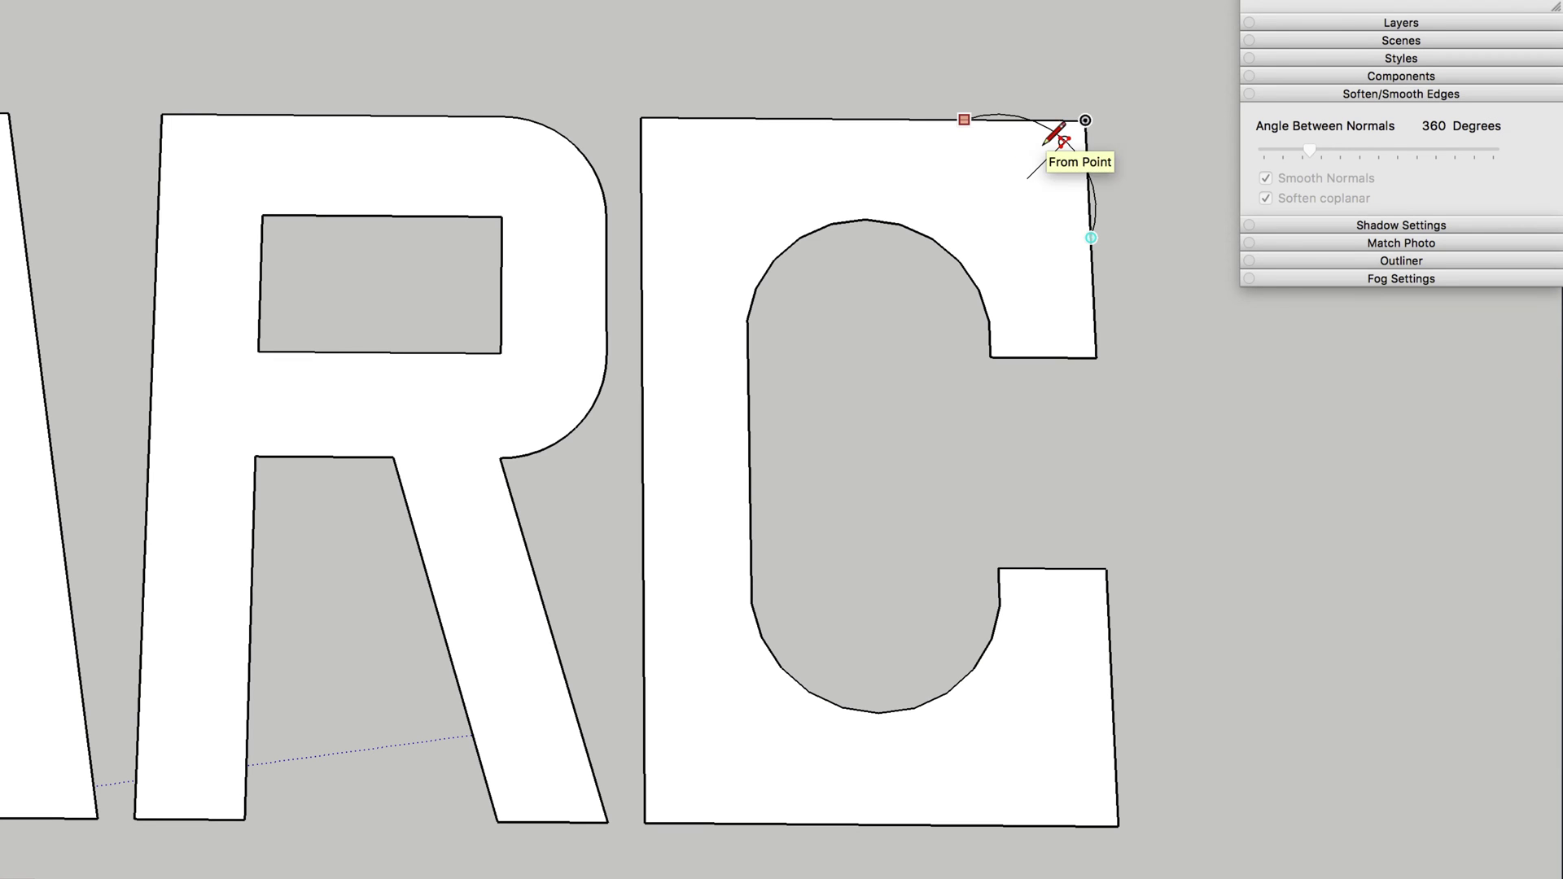
click(1040, 151)
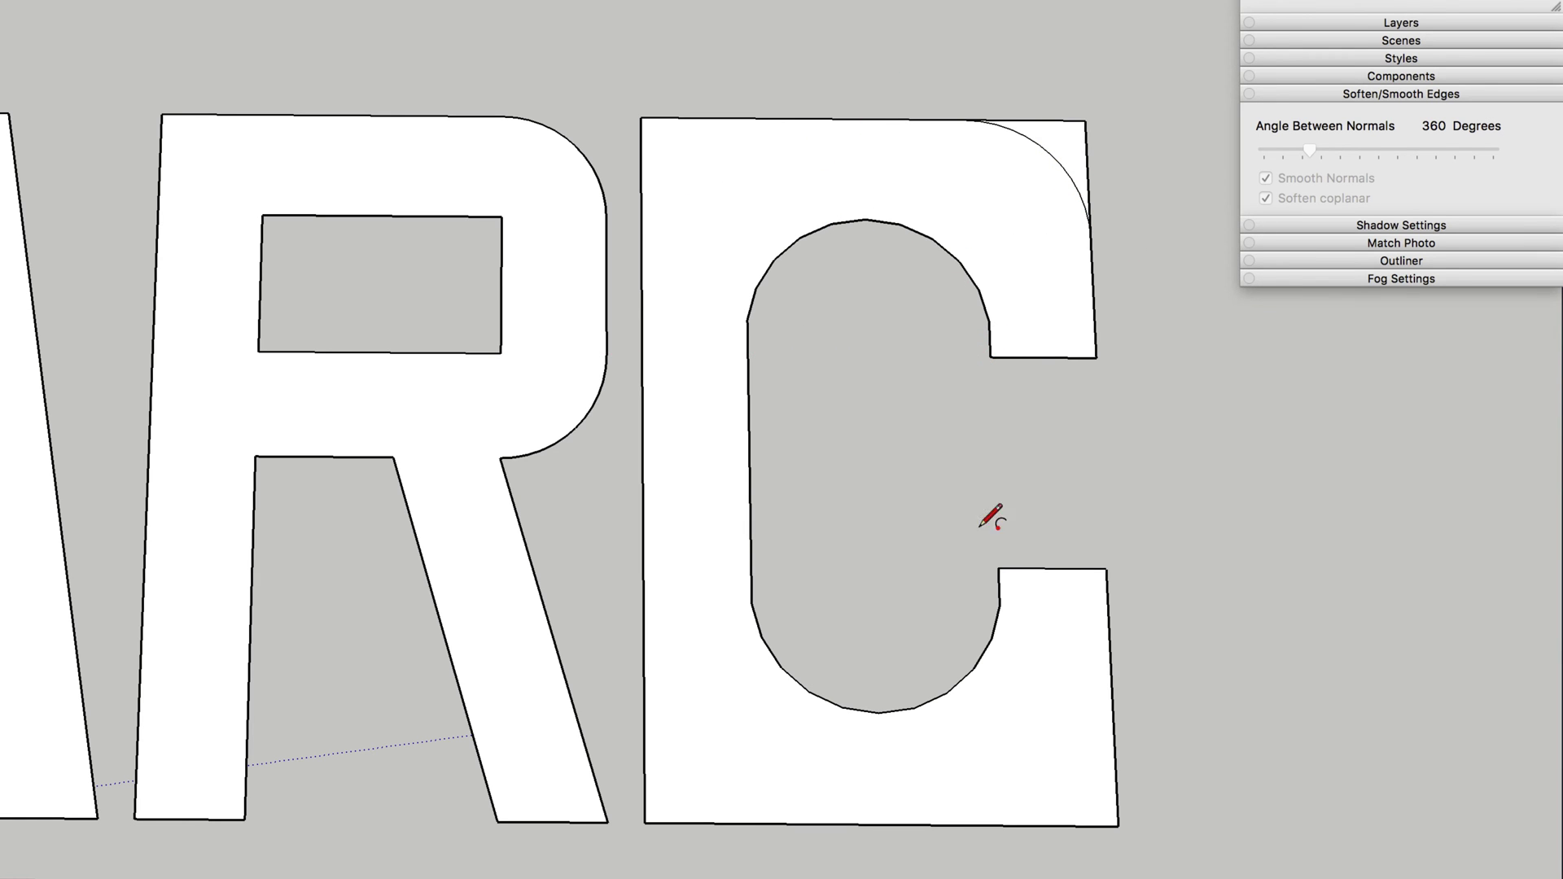
Draw a tangent two-point arc from the C's right edge to its bottom edge
click(1113, 696)
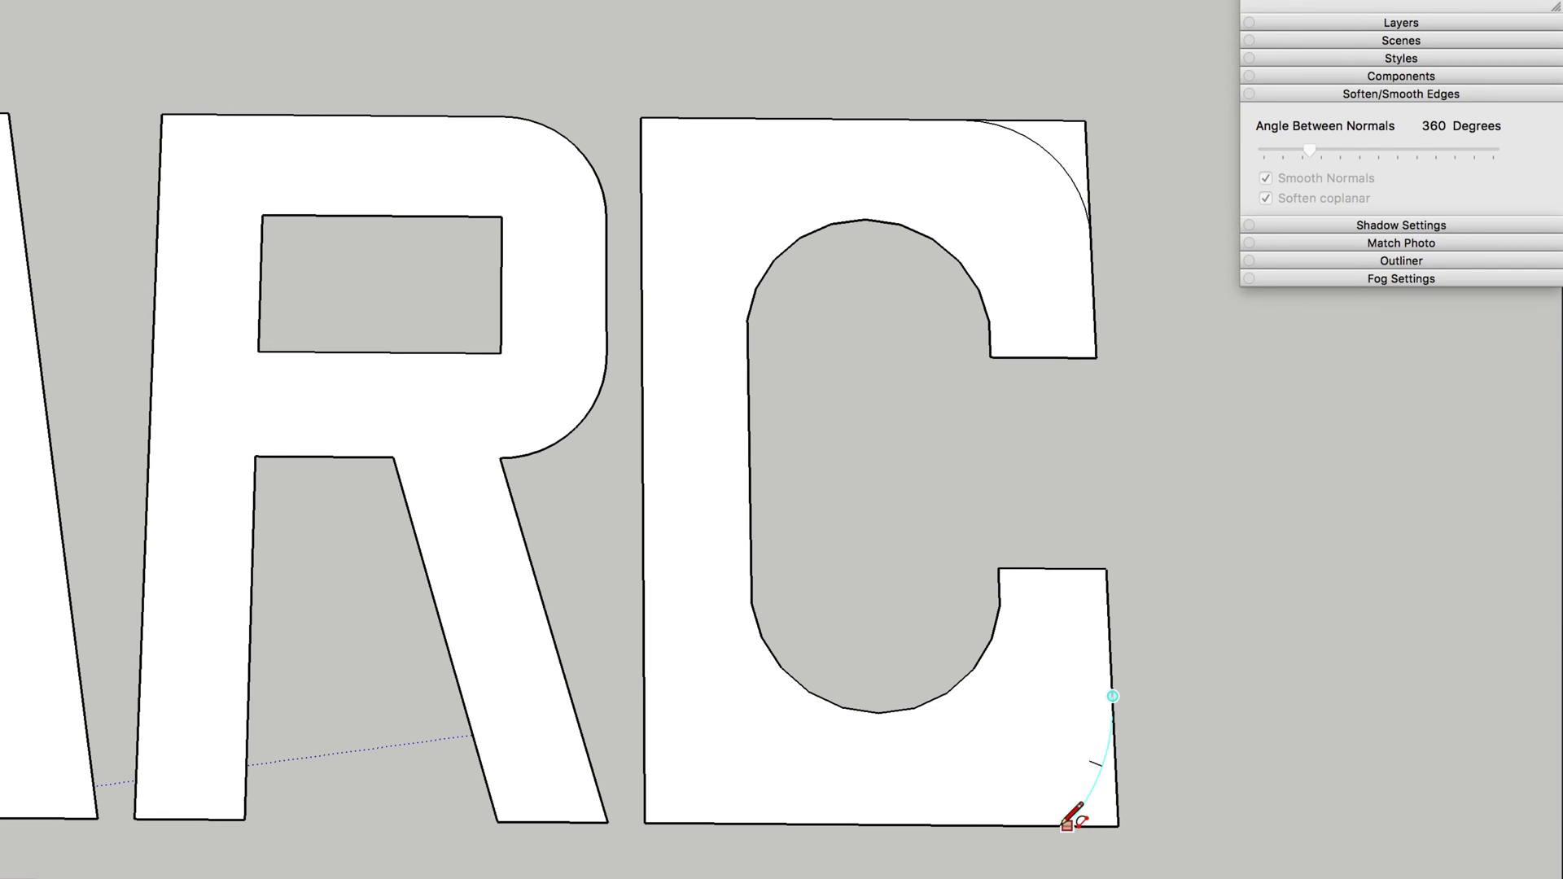
click(988, 826)
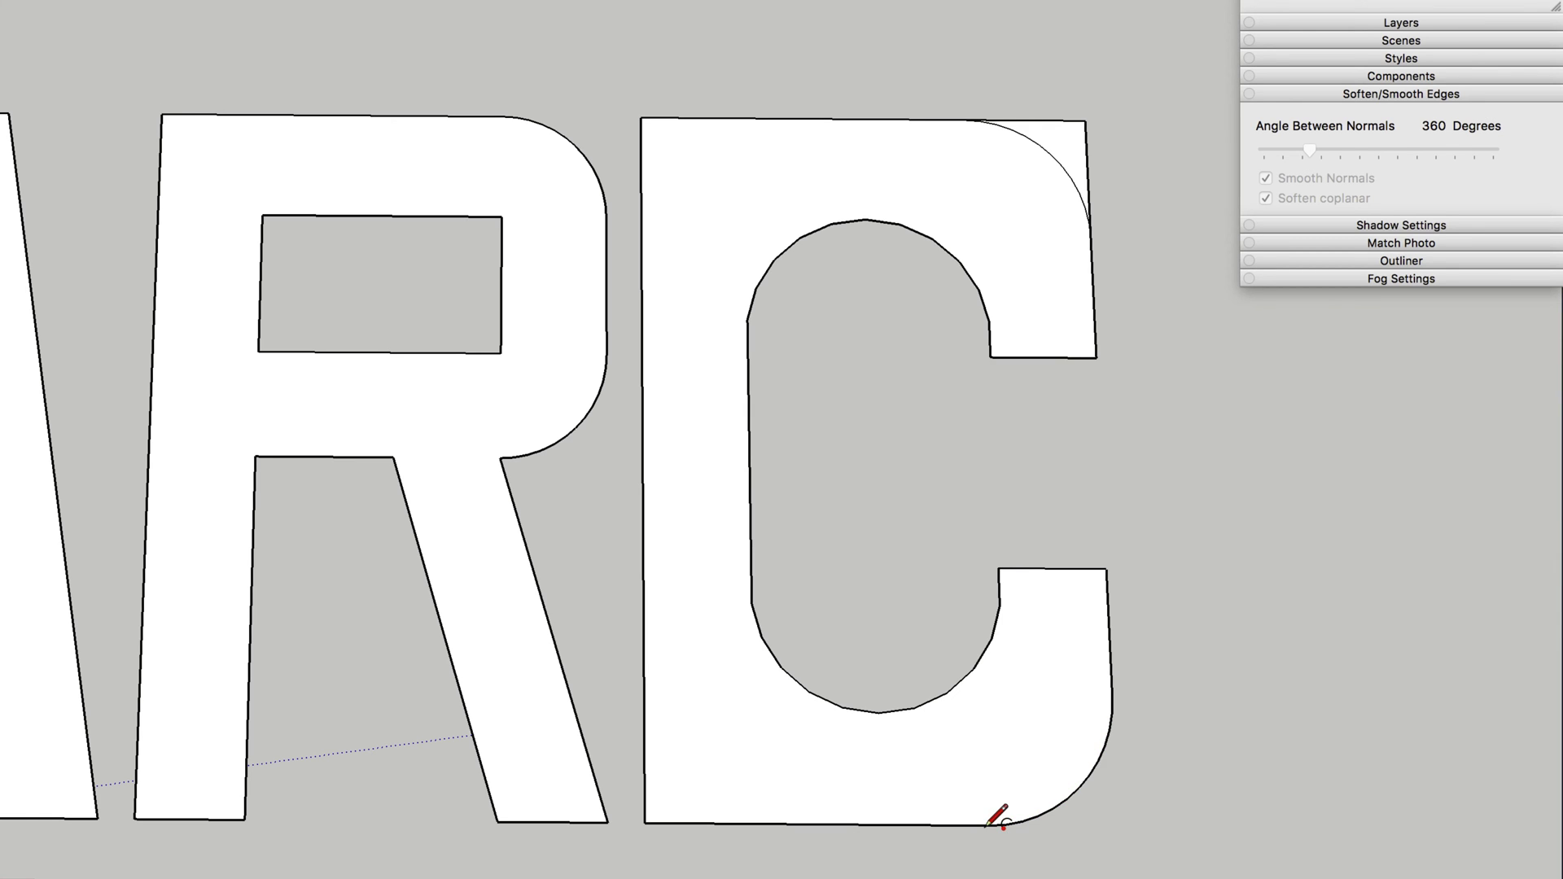
Round the C's top-left and bottom-left corners and erase its leftover square top-right corner
double_click(669, 155)
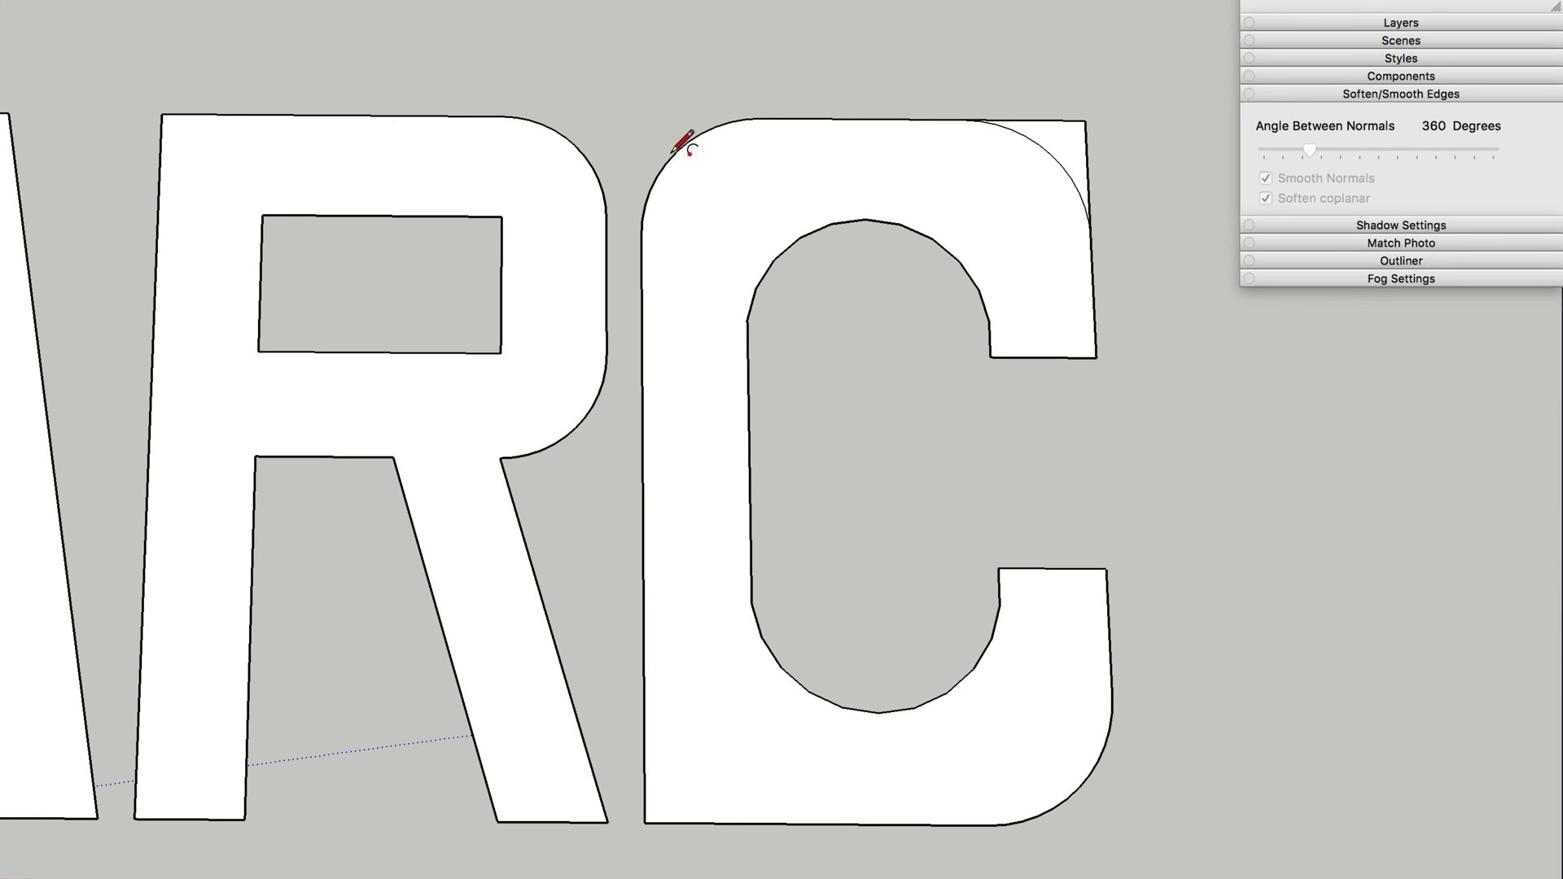
double_click(688, 790)
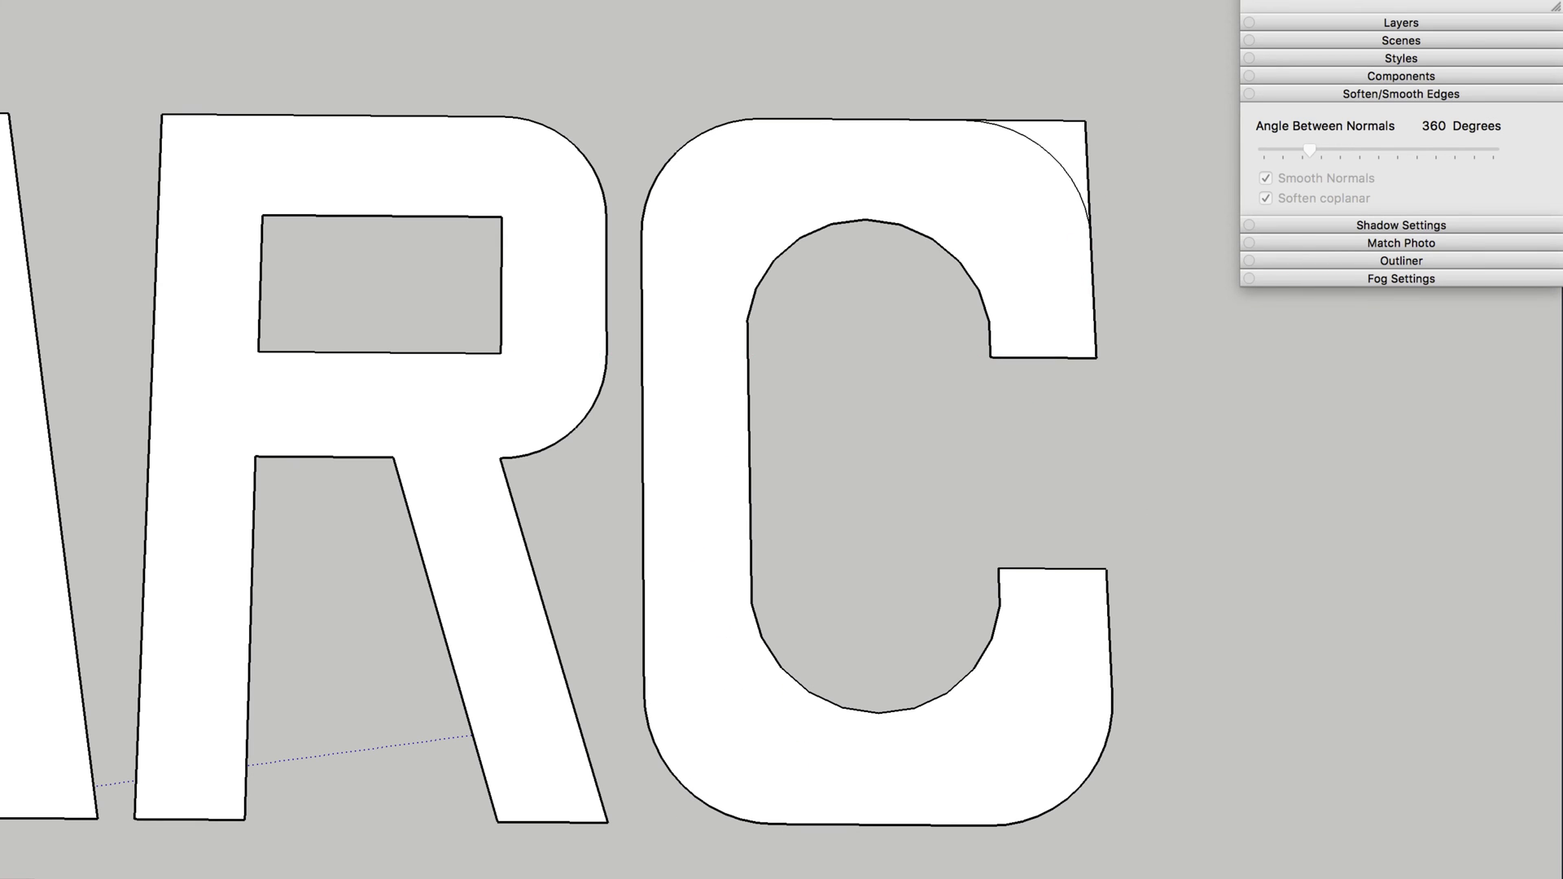
key(e)
drag(1086, 114, 1140, 218)
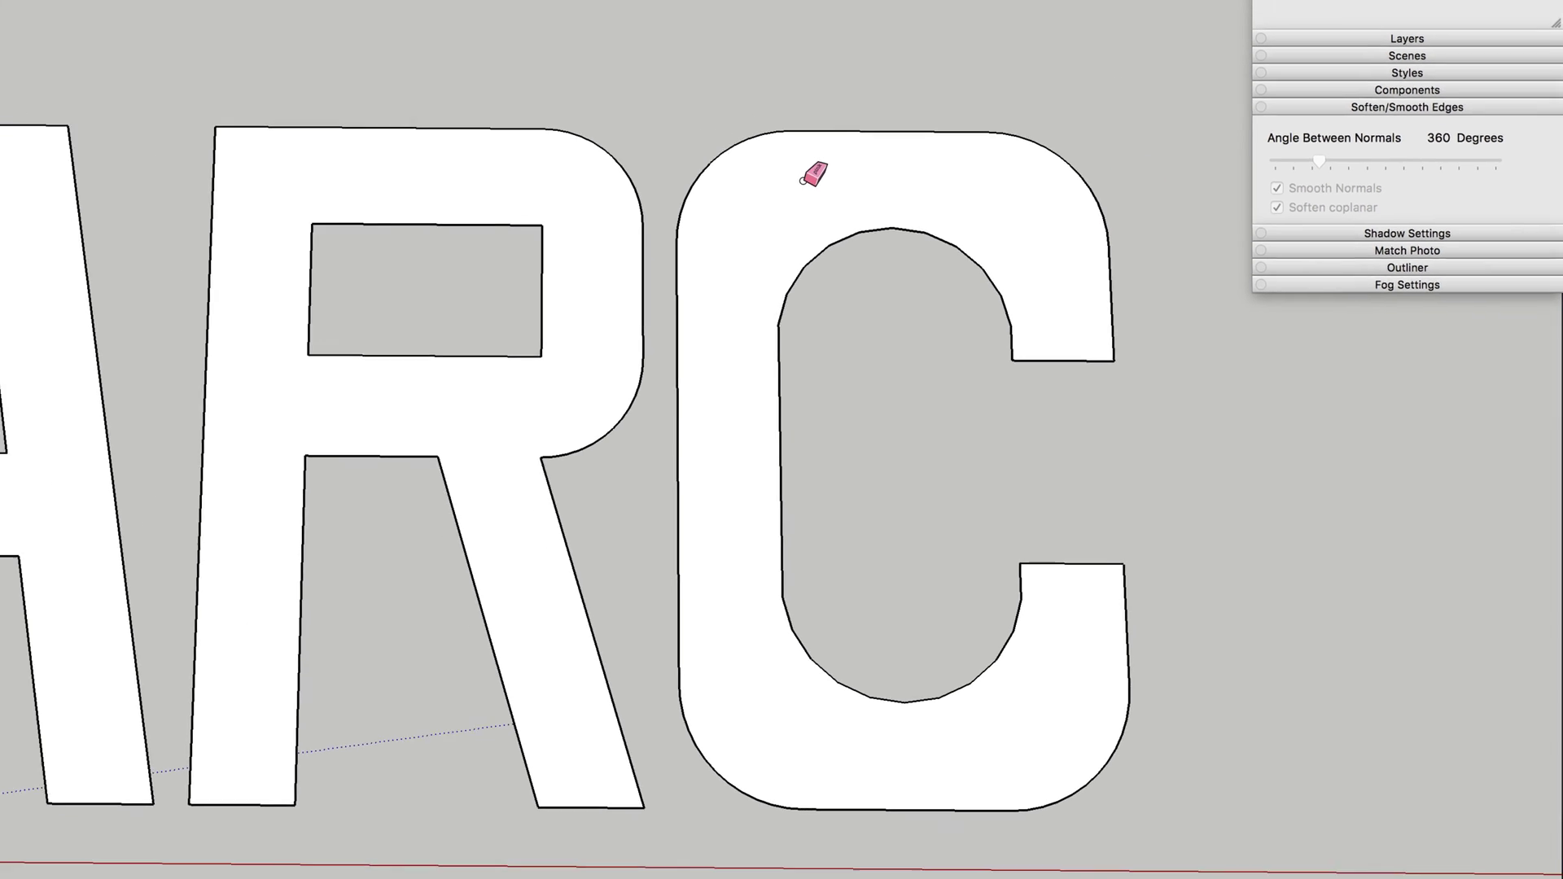
key(a)
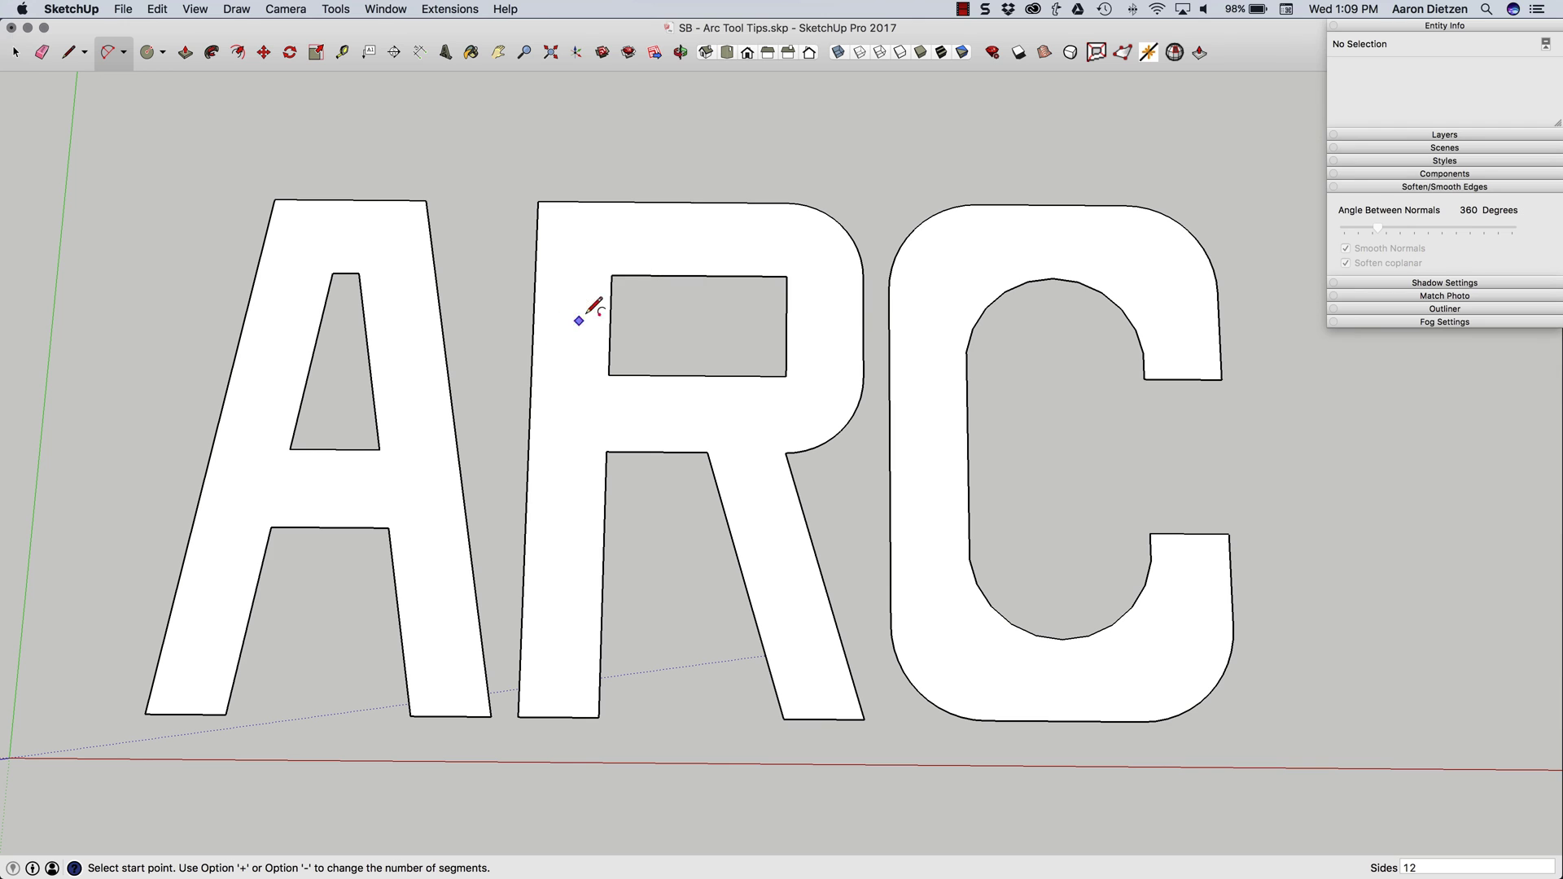
scroll(587, 314, up, 3)
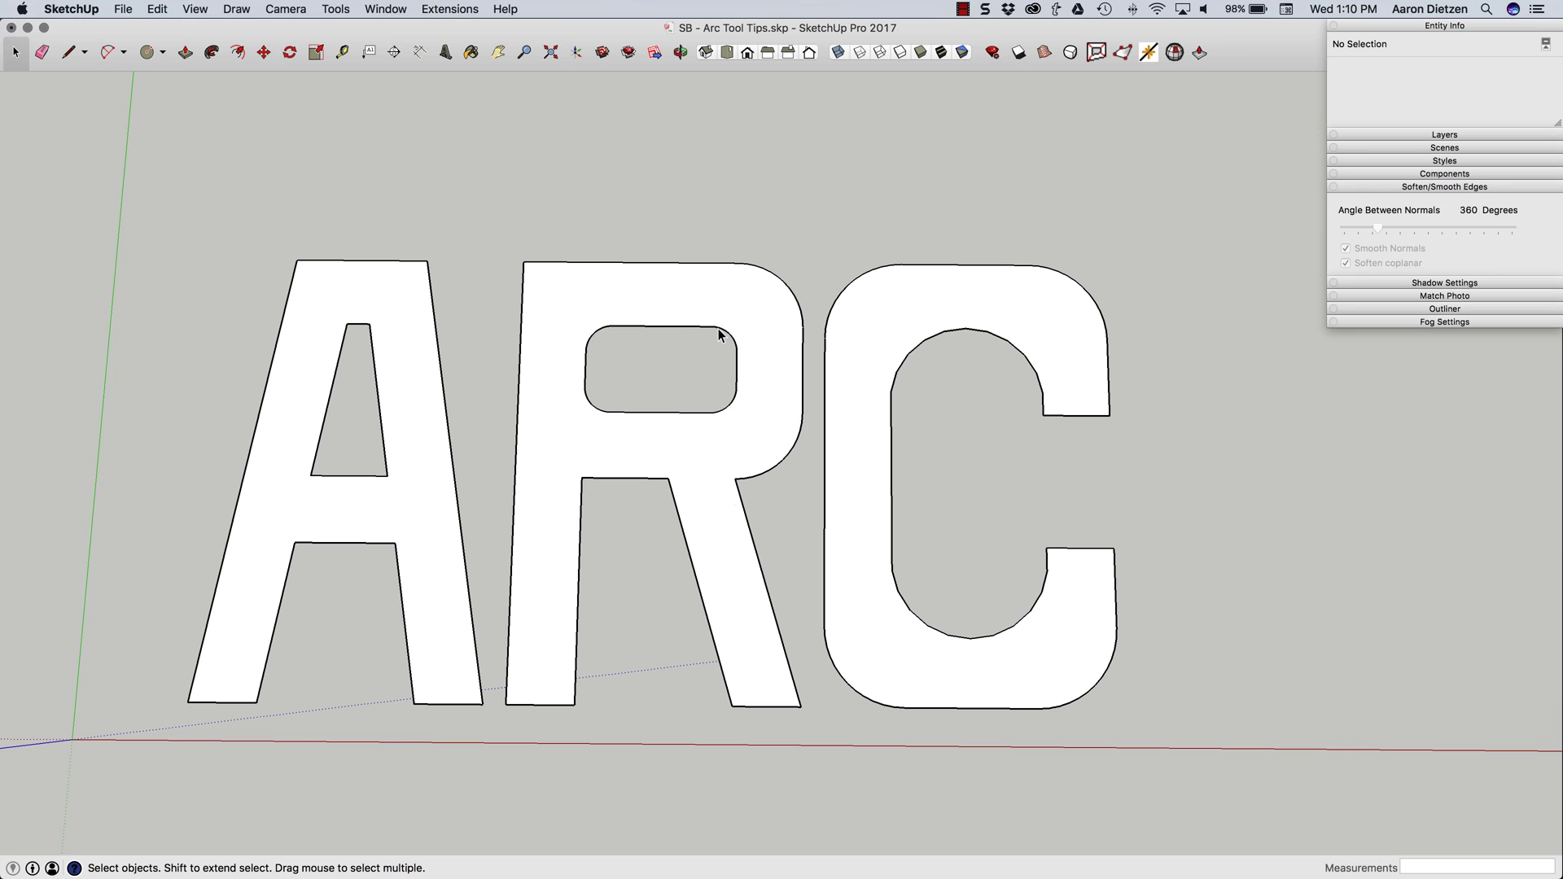
Set the R counter's upper- and lower-right arcs to radius 24 (2') in Entity Info
click(729, 341)
scroll(732, 346, up, 3)
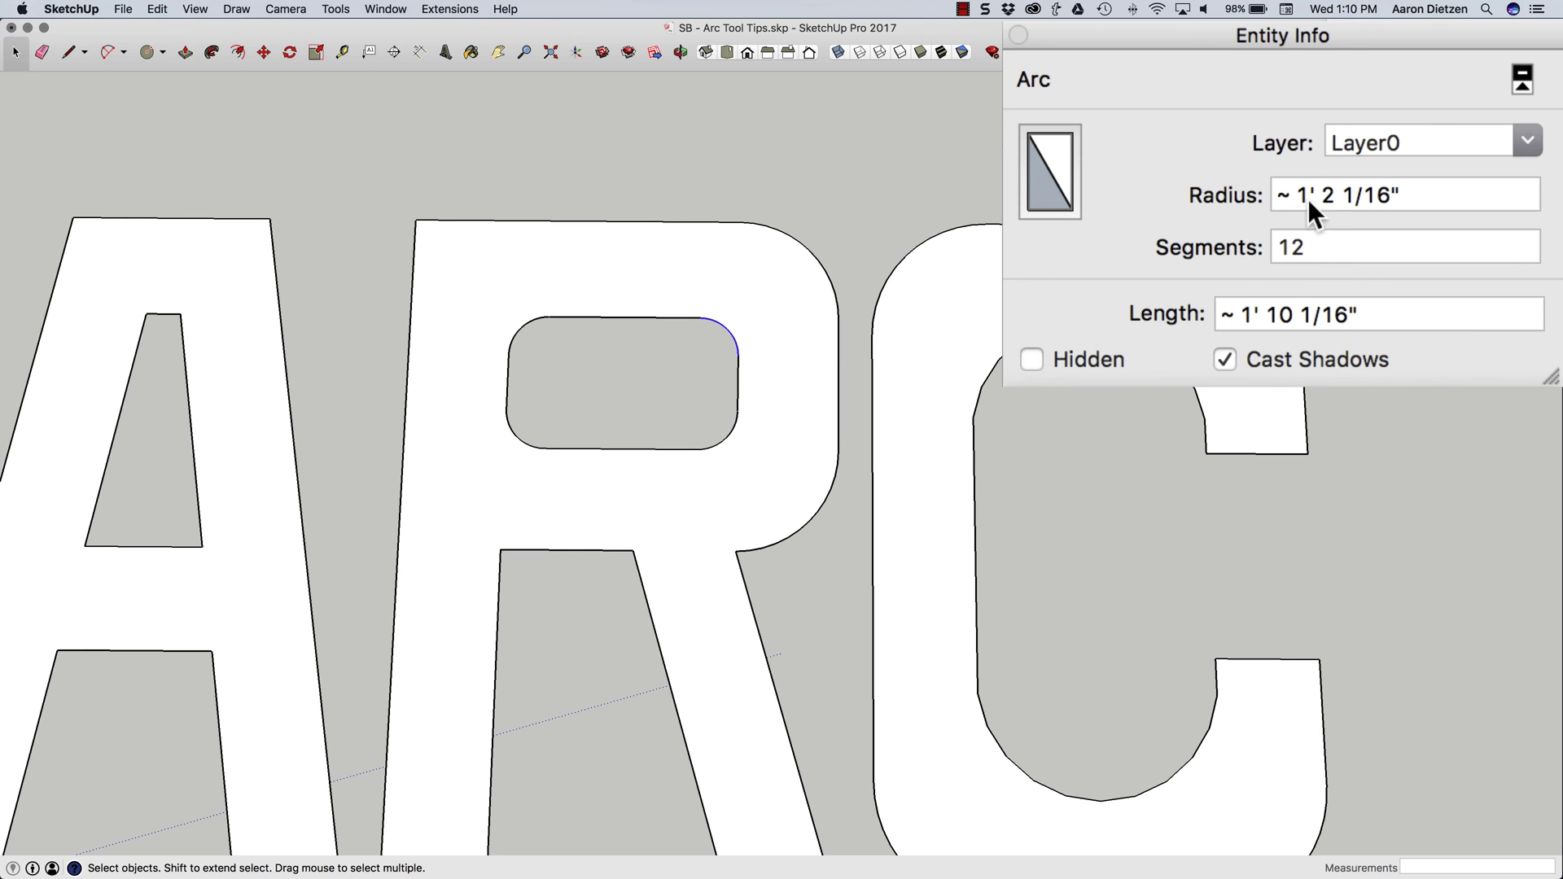
click(1398, 193)
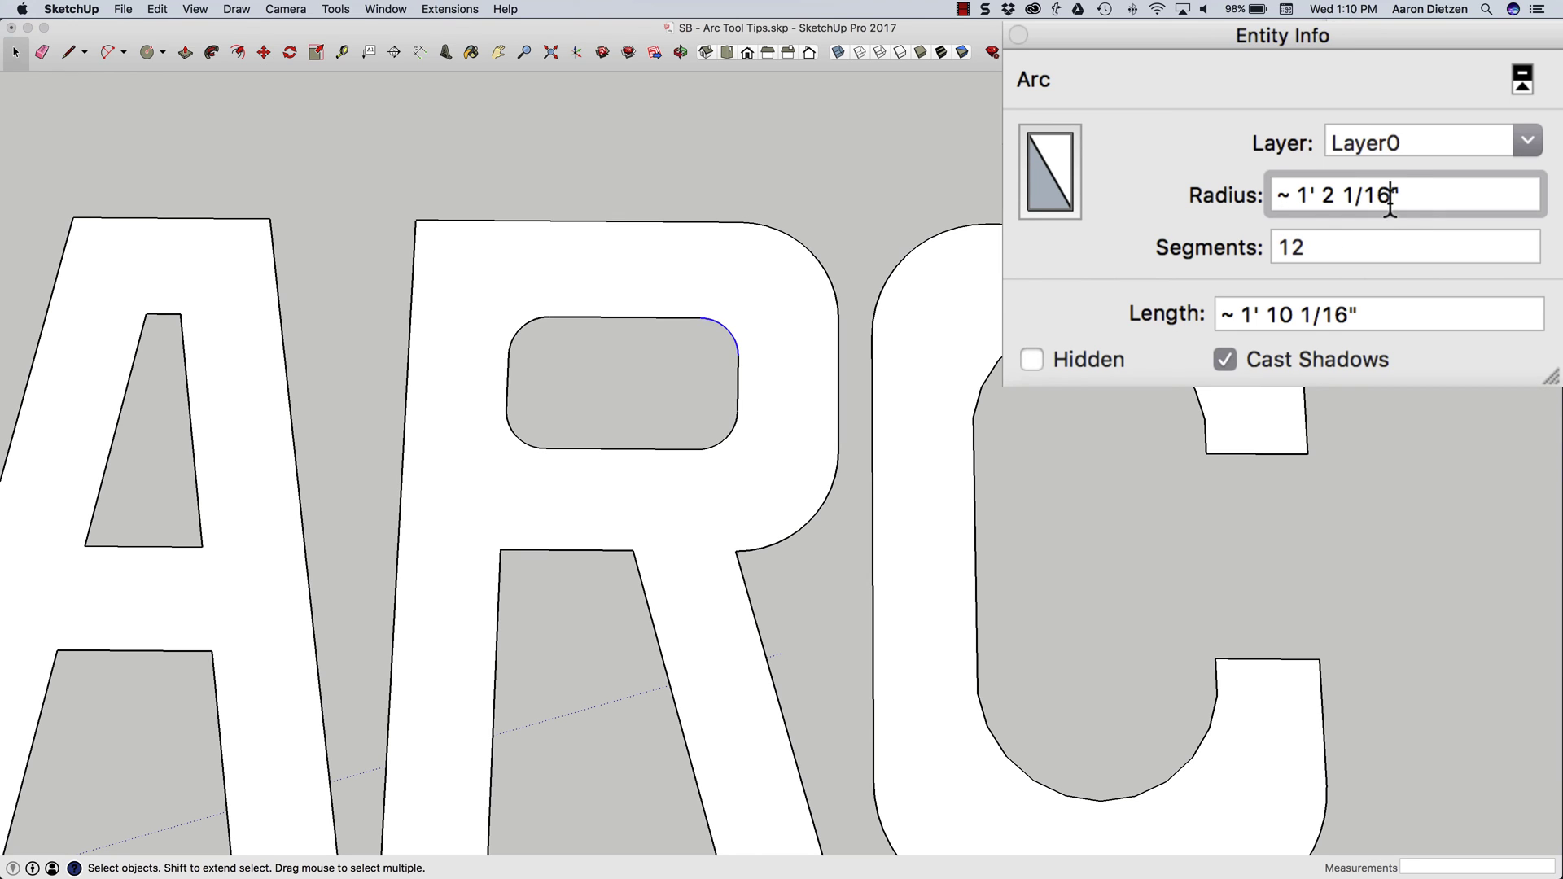
drag(1401, 195, 1231, 197)
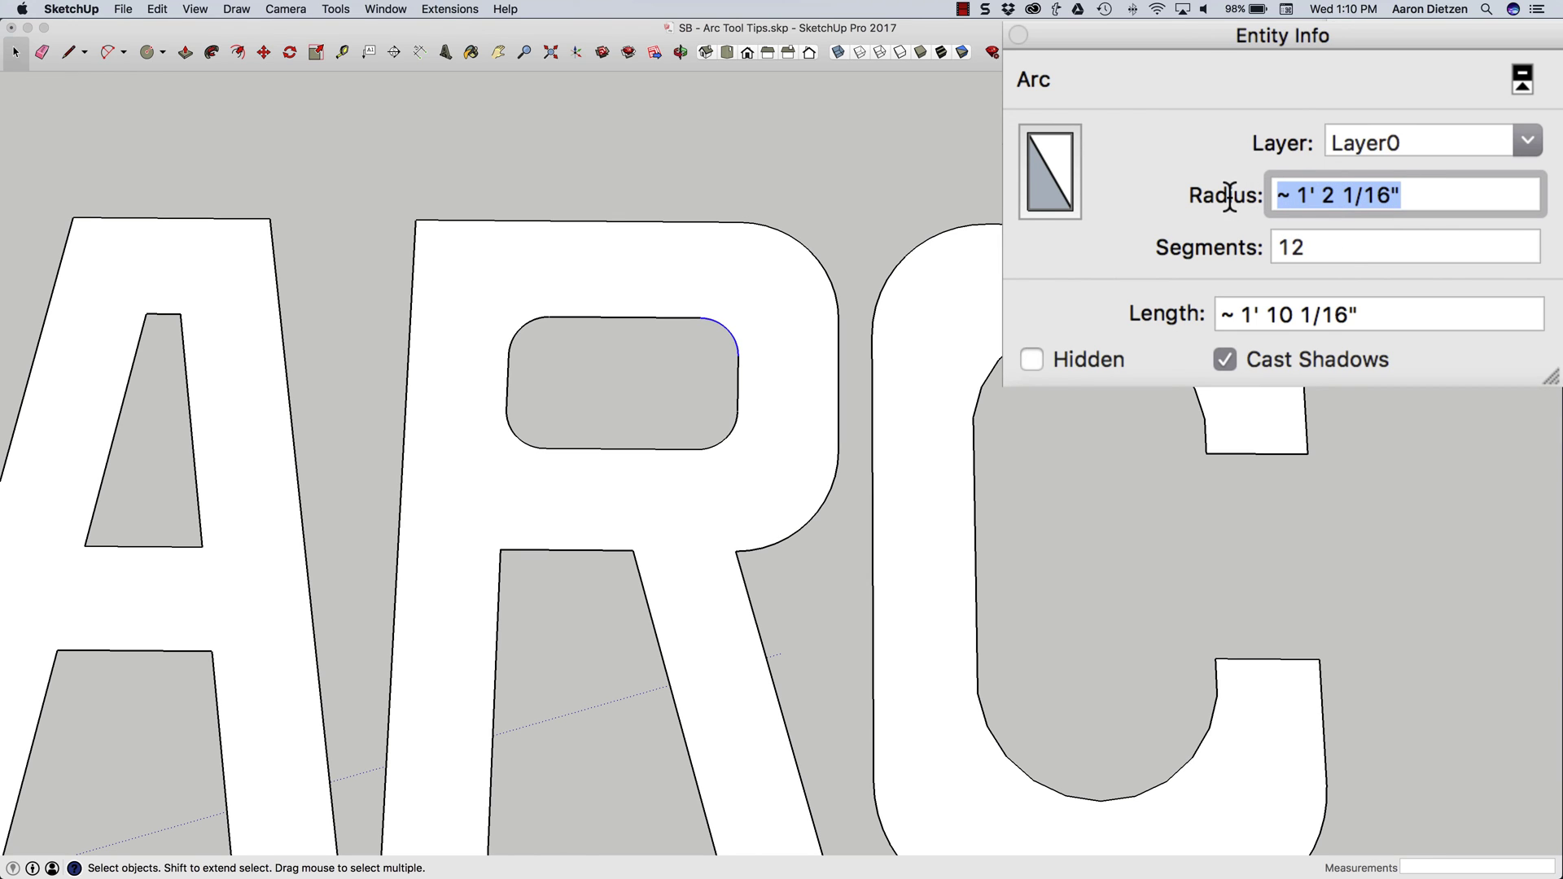
text(24)
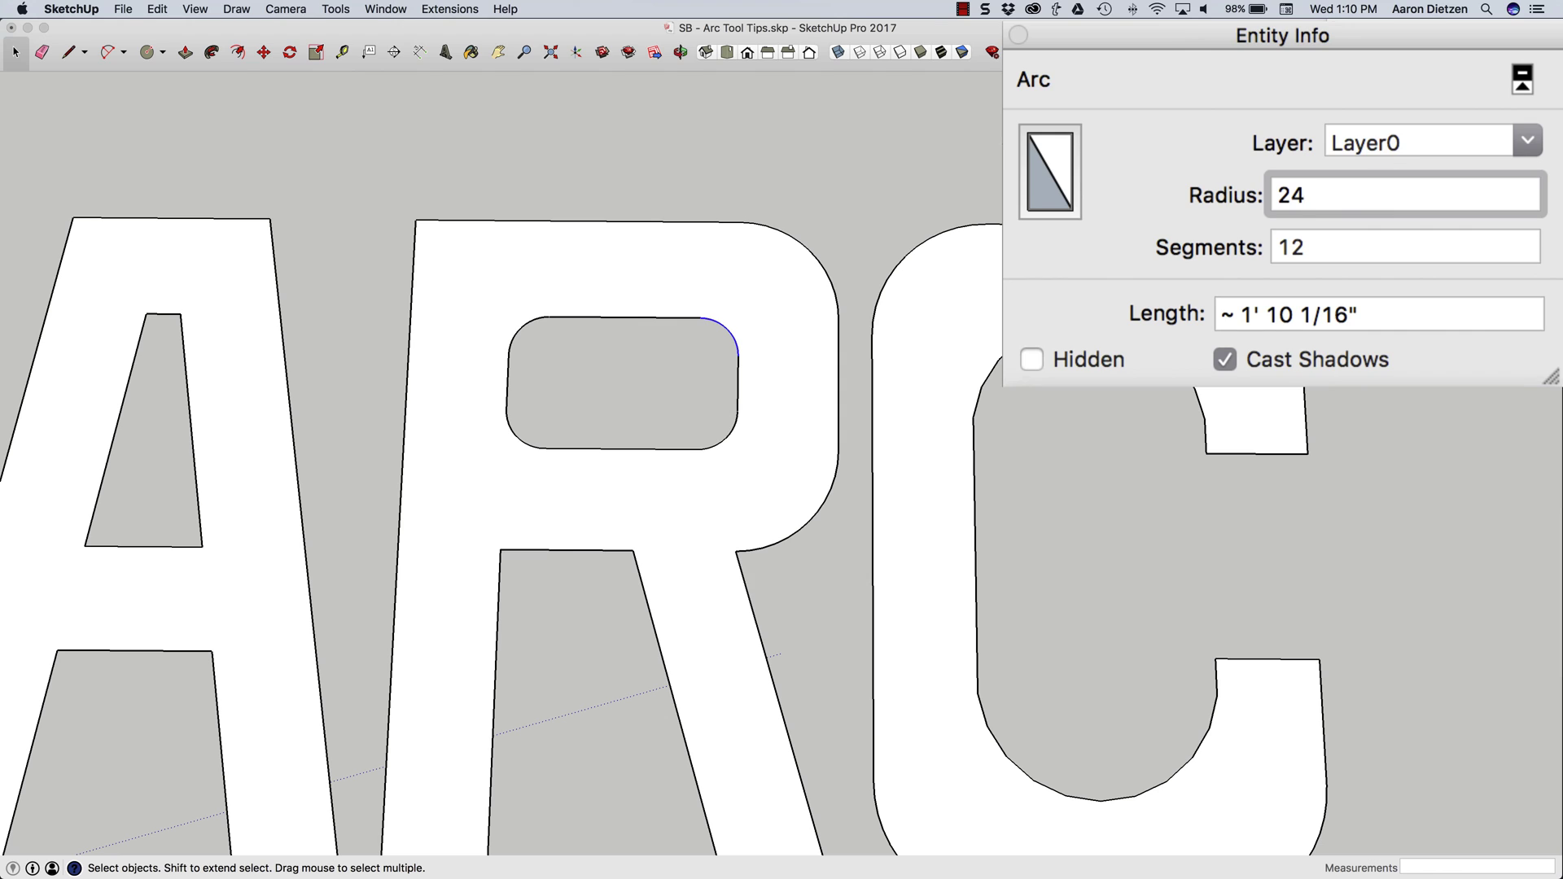
key(Return)
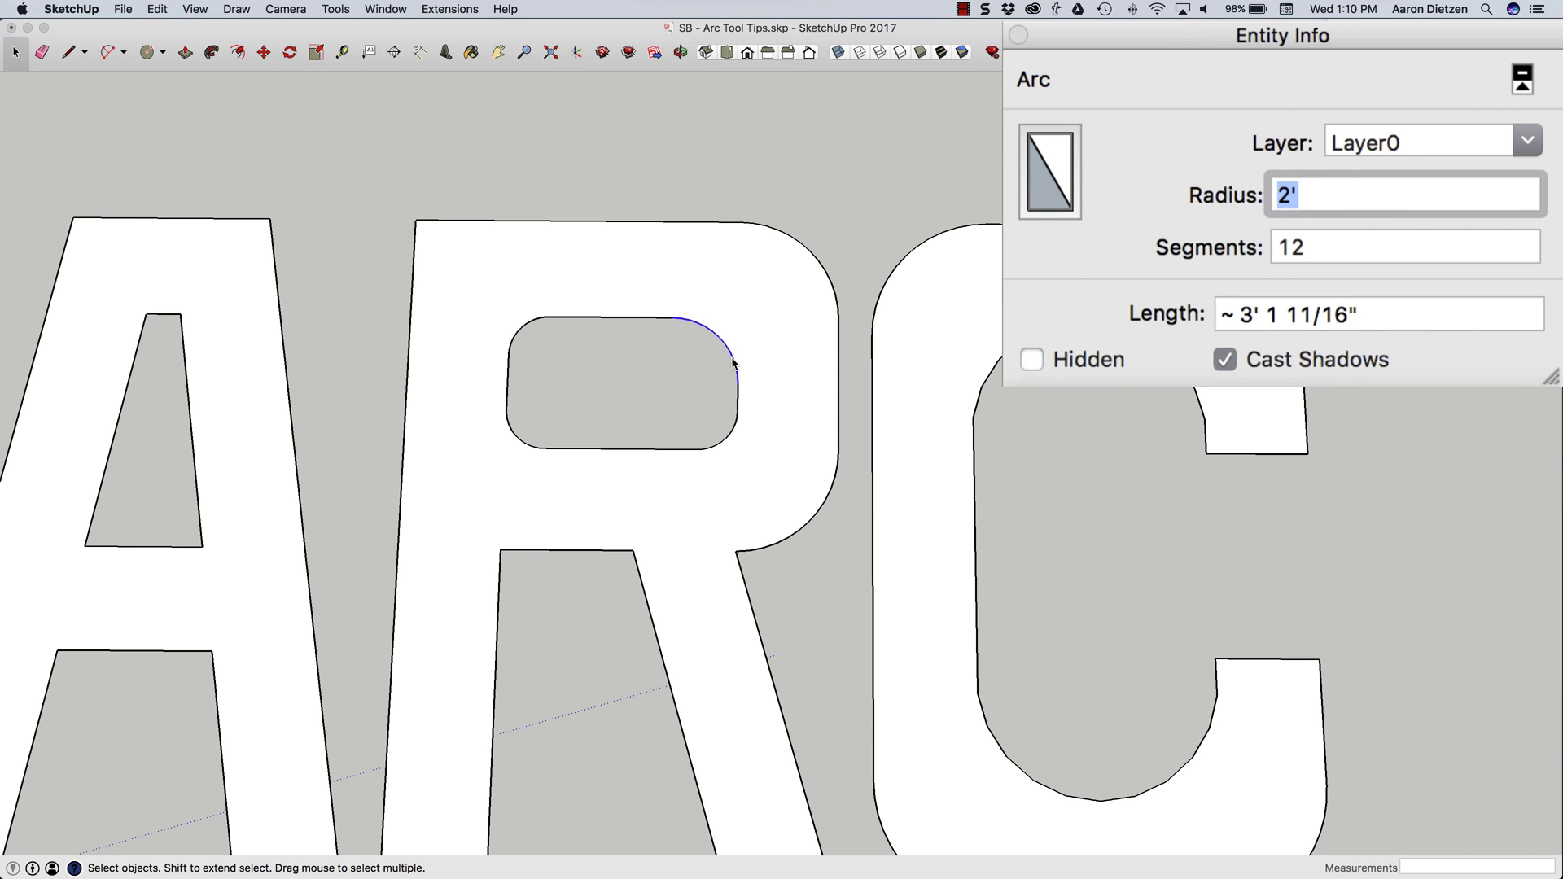
click(726, 447)
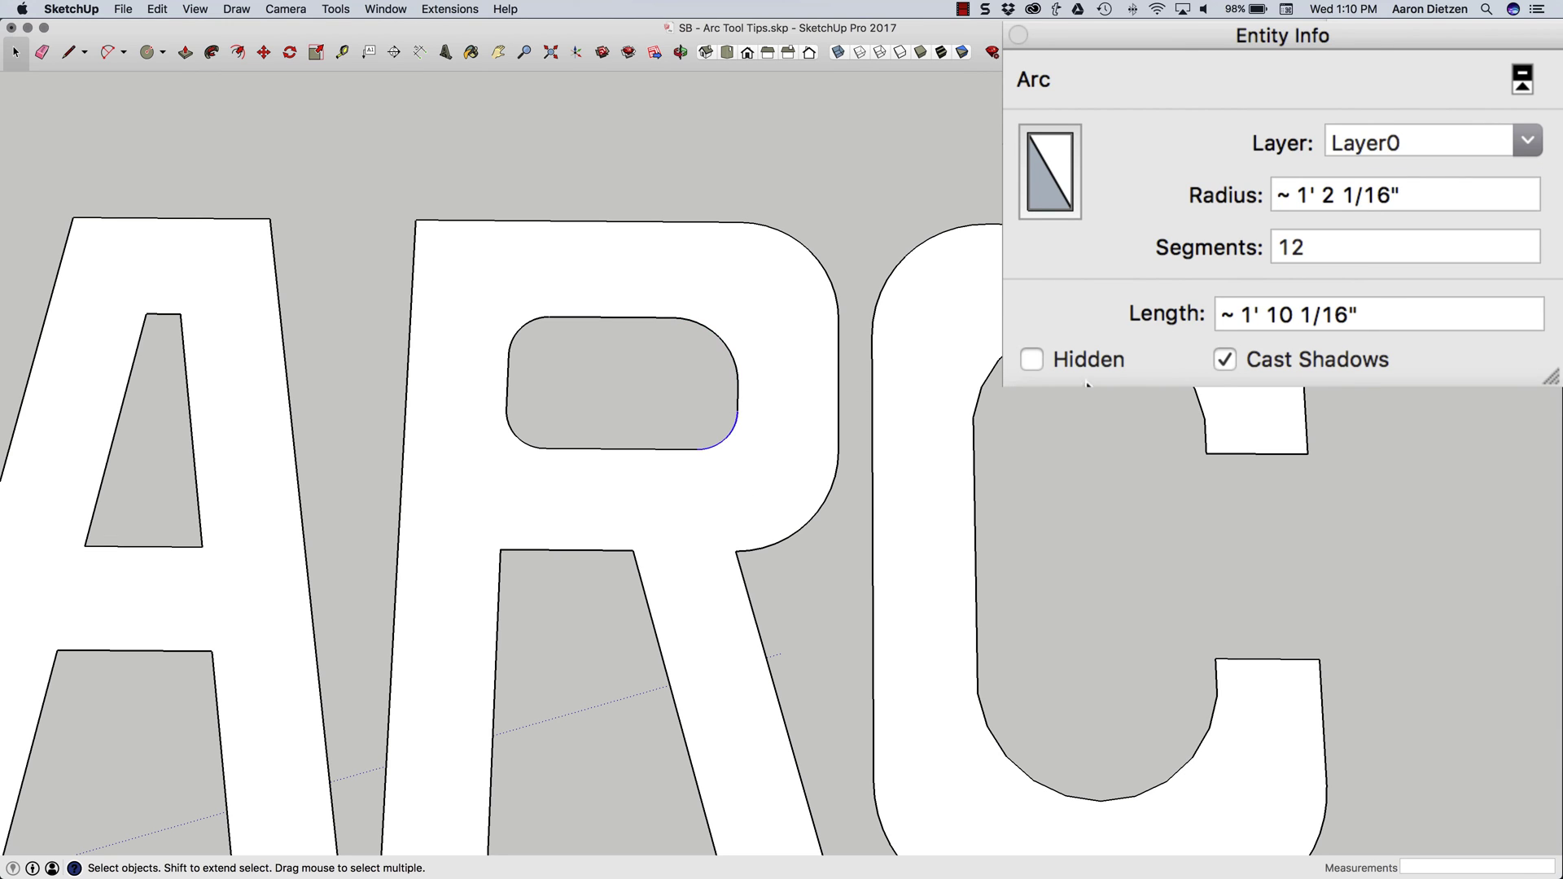
drag(1514, 194, 1258, 194)
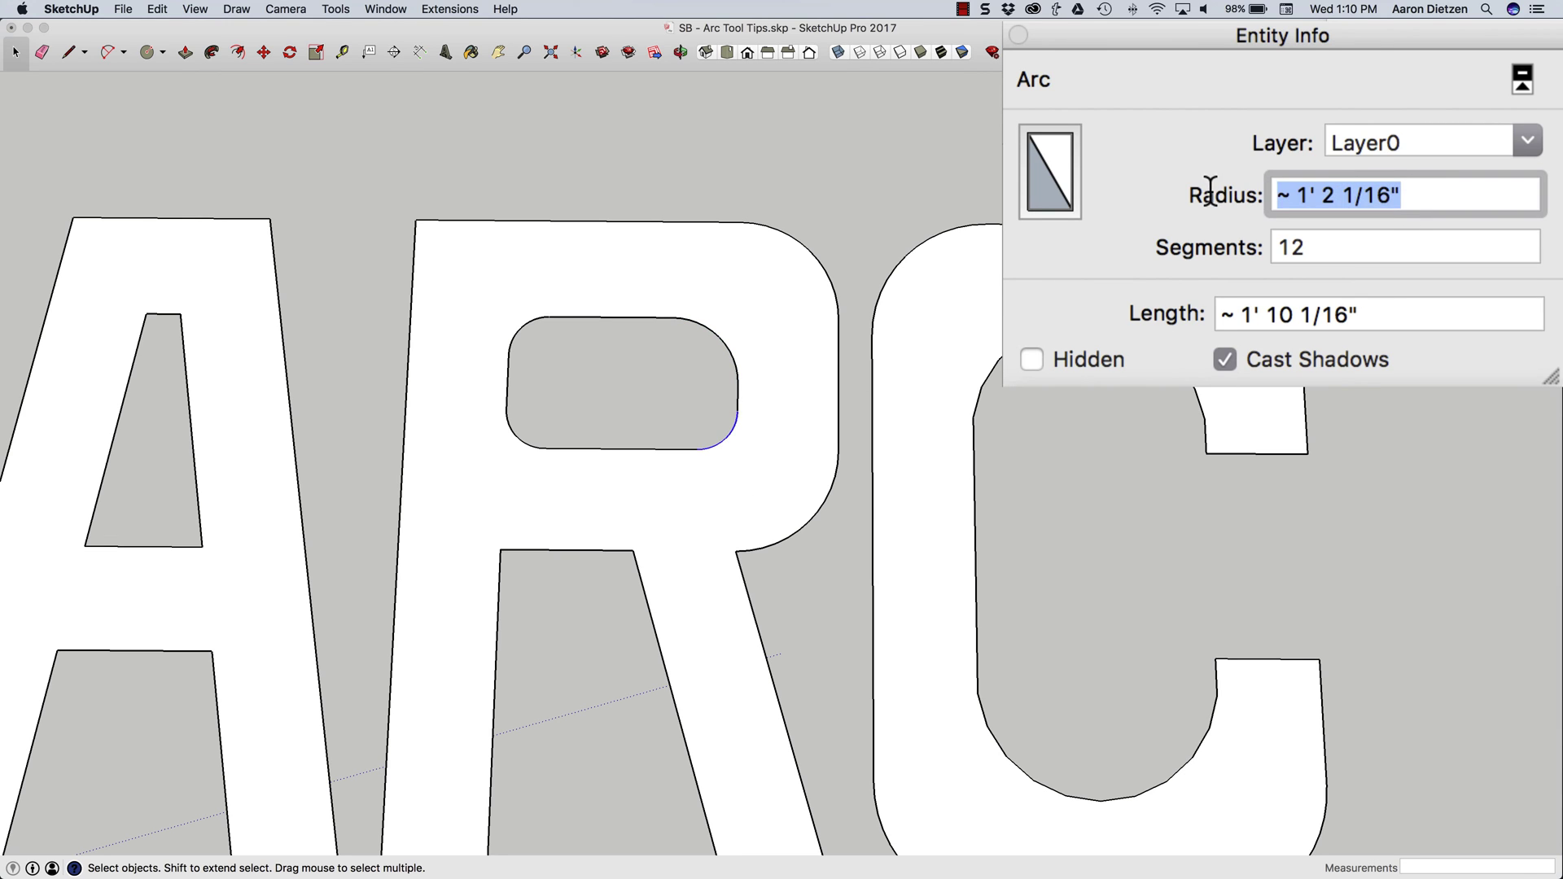
text(24)
key(Return)
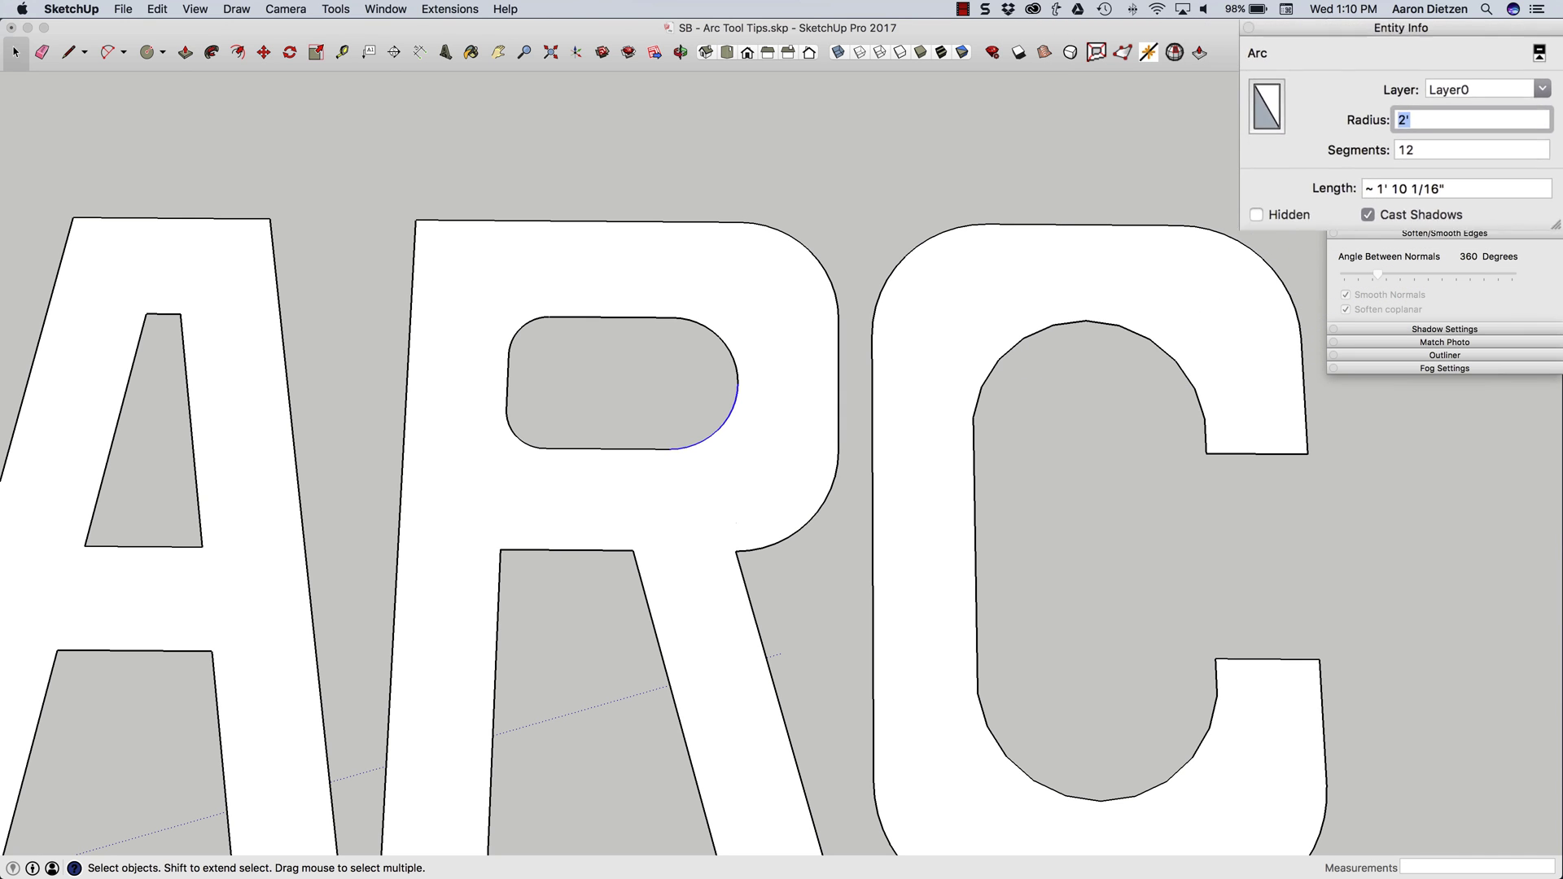
Deselect and zoom out to view the whole rounded ARC lettering
click(918, 175)
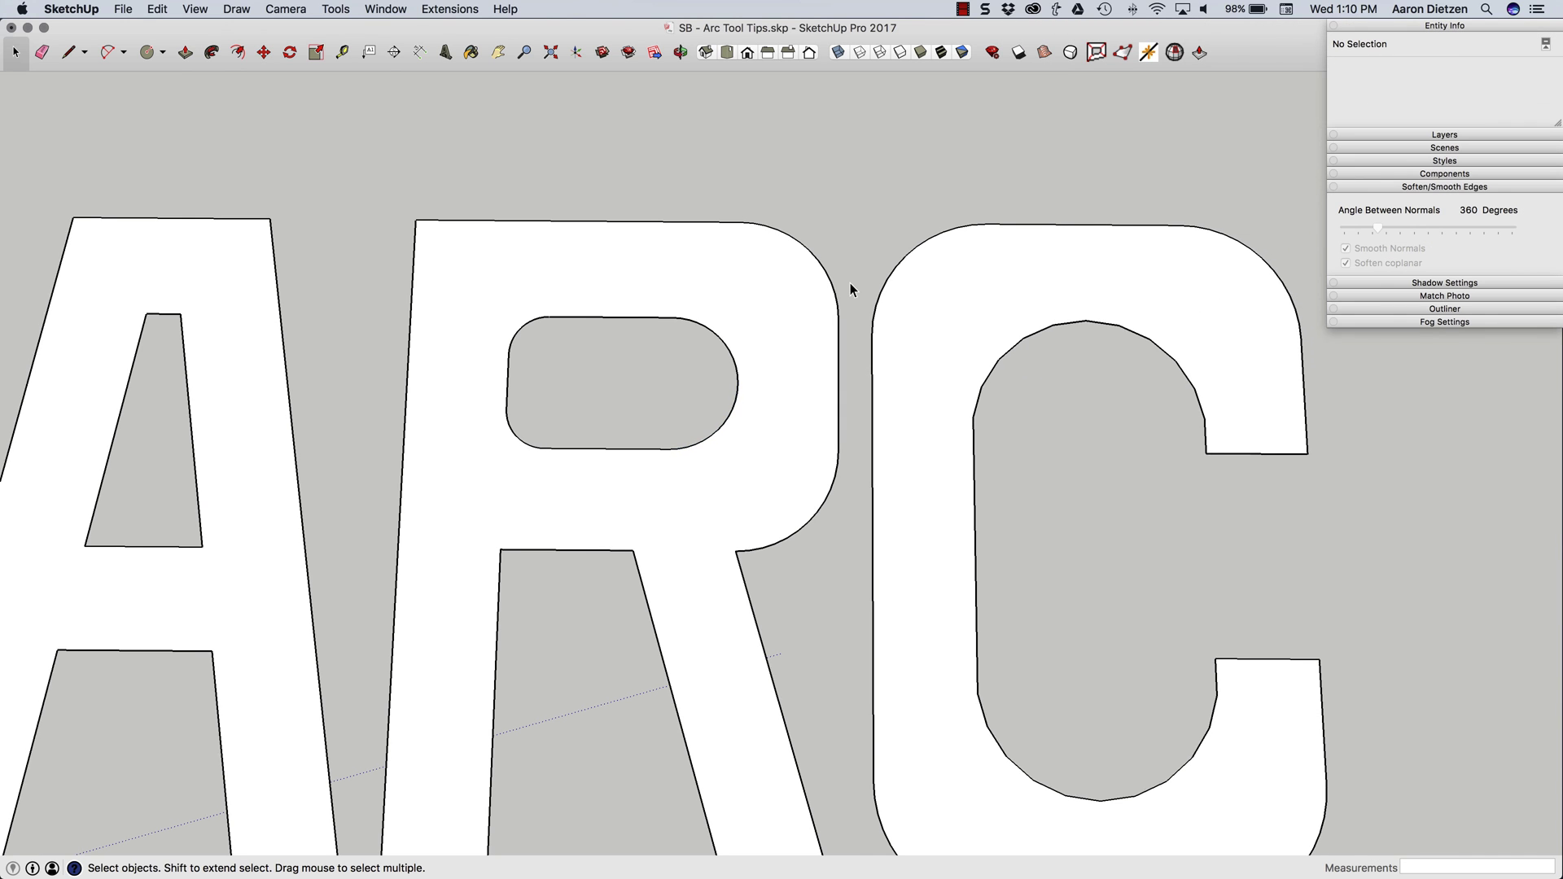
scroll(850, 283, down, 4)
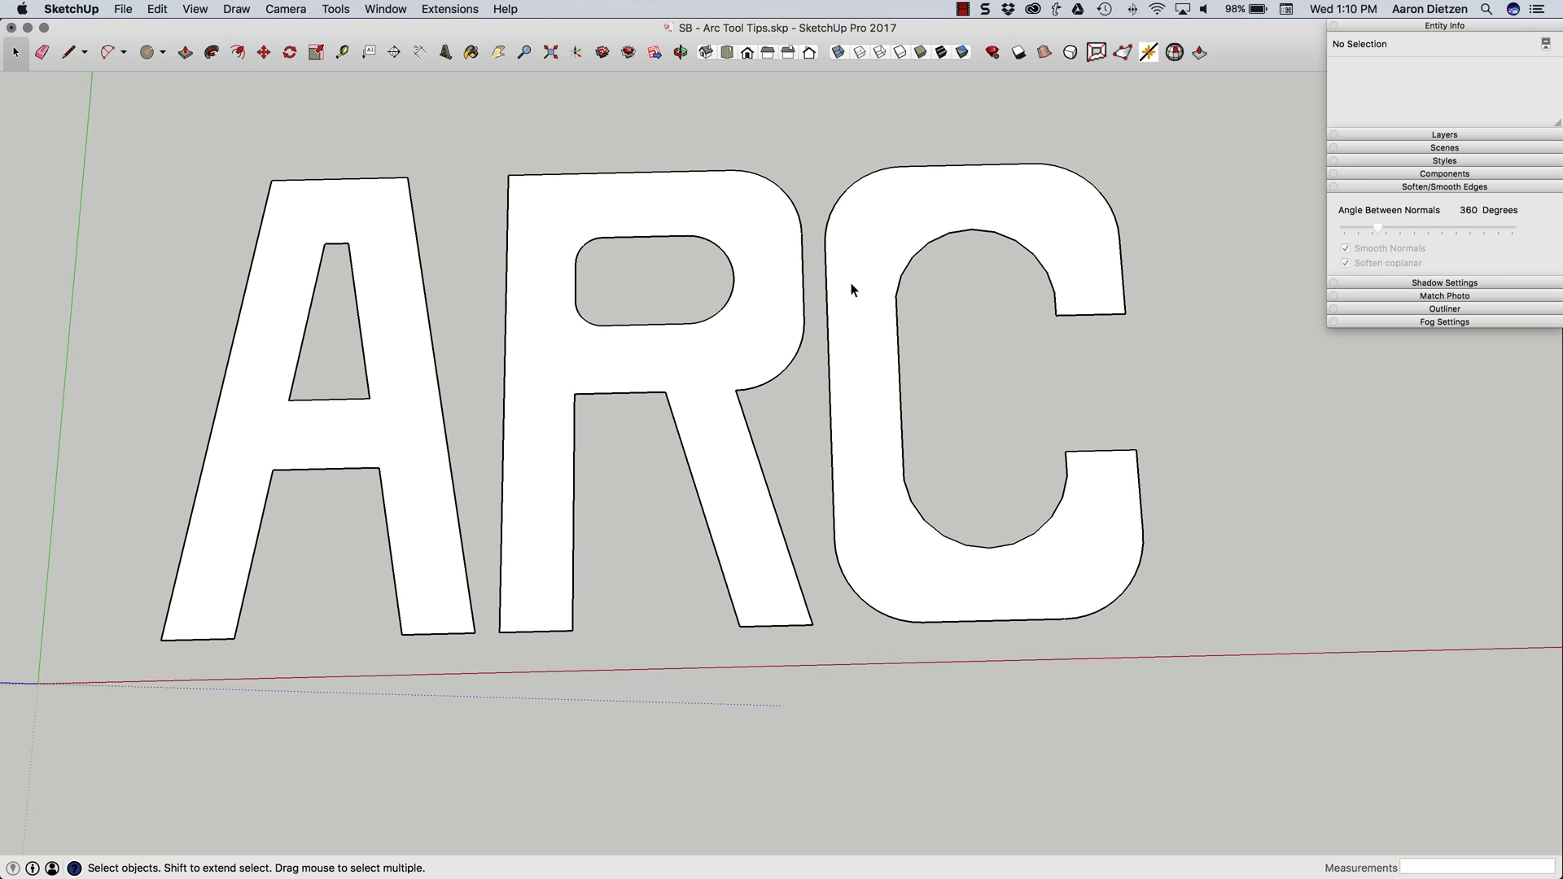